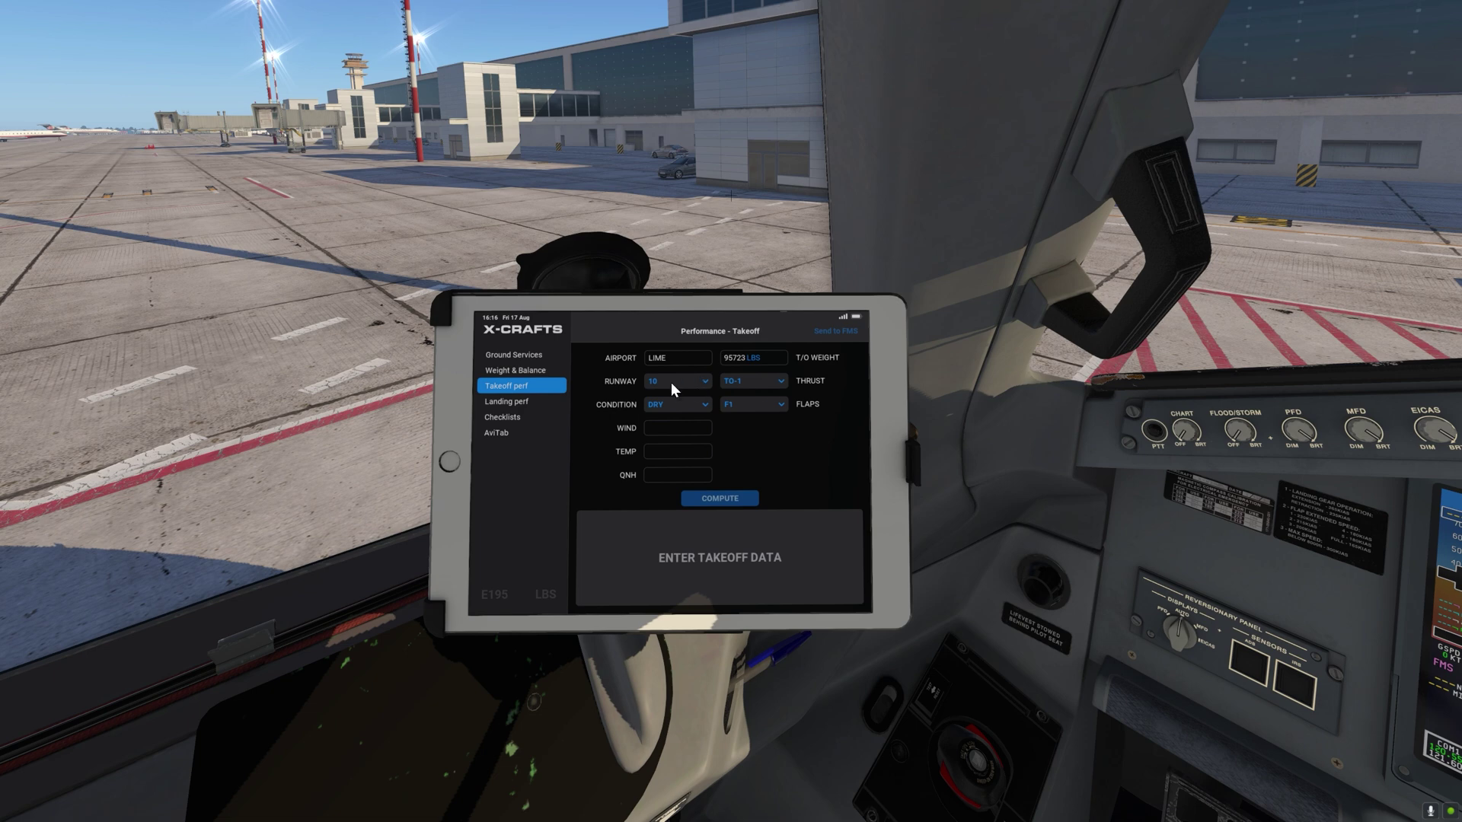
Enter TO-2 thrust, wind 264/3, 12 °C, QNH 30.53 and compute V1 138, VR 141, V2 144, VFS 195.
click(738, 381)
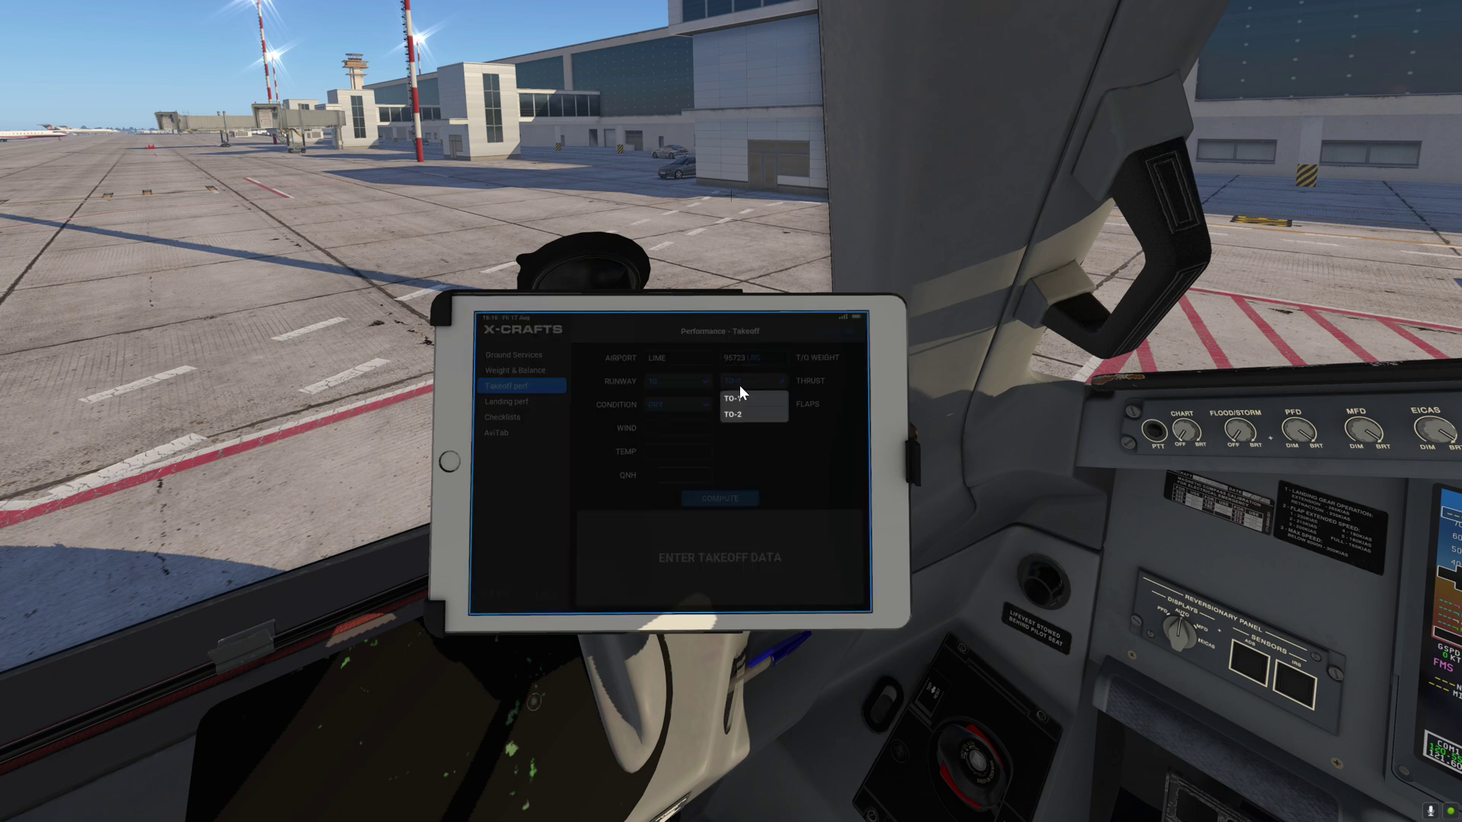
click(734, 413)
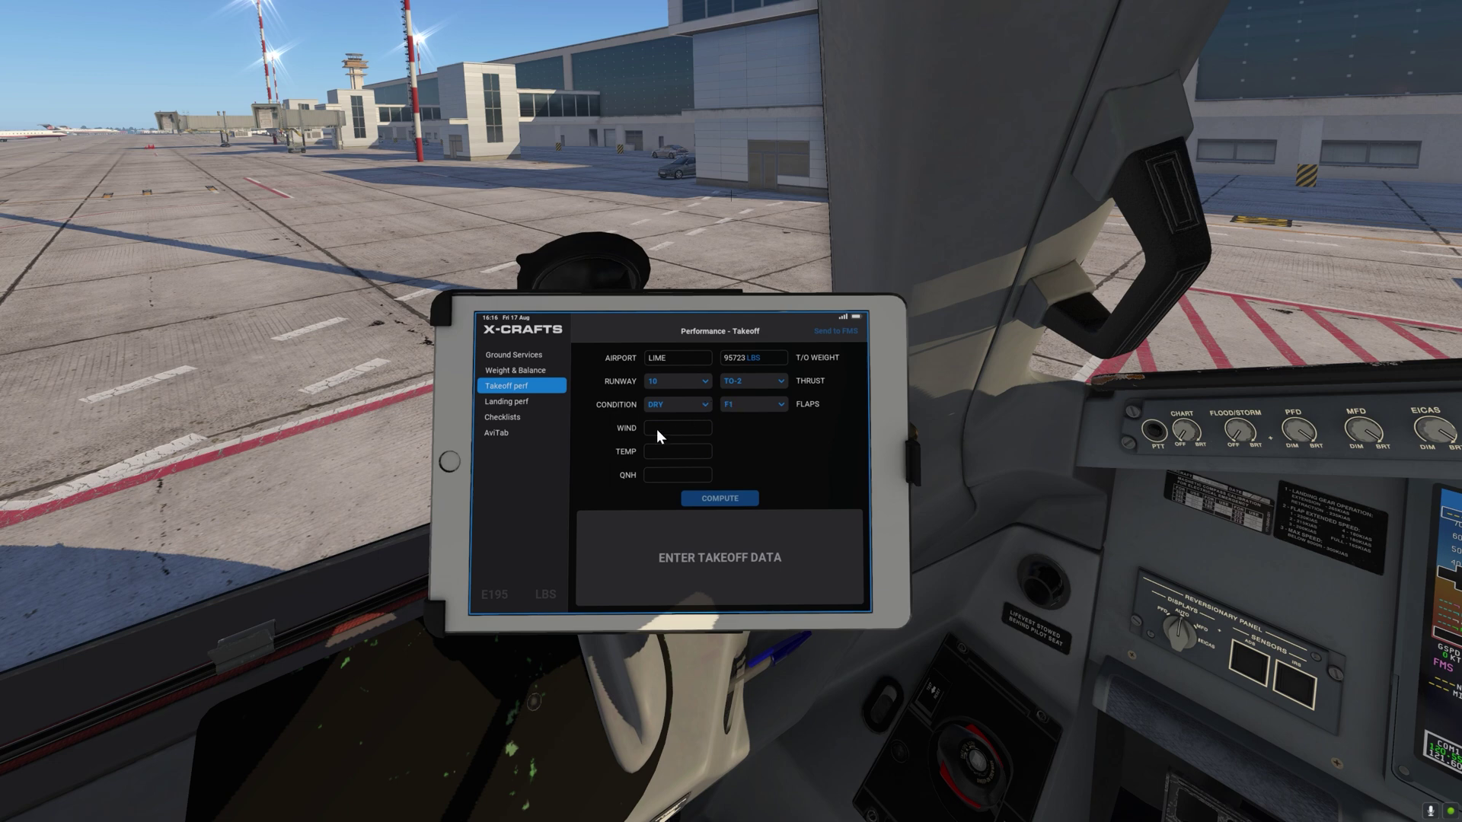
text(264)
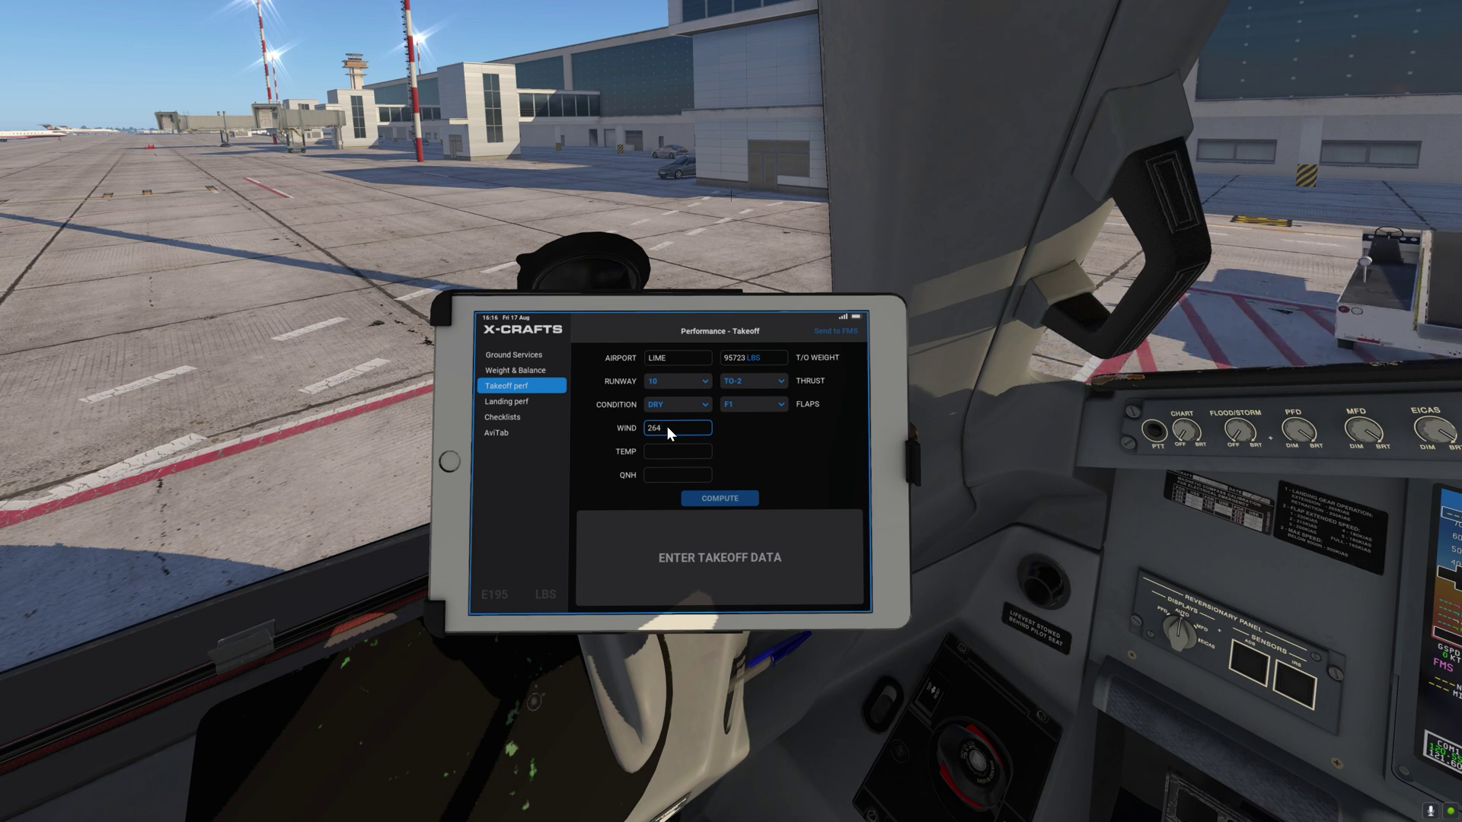
text(/3)
key(Tab)
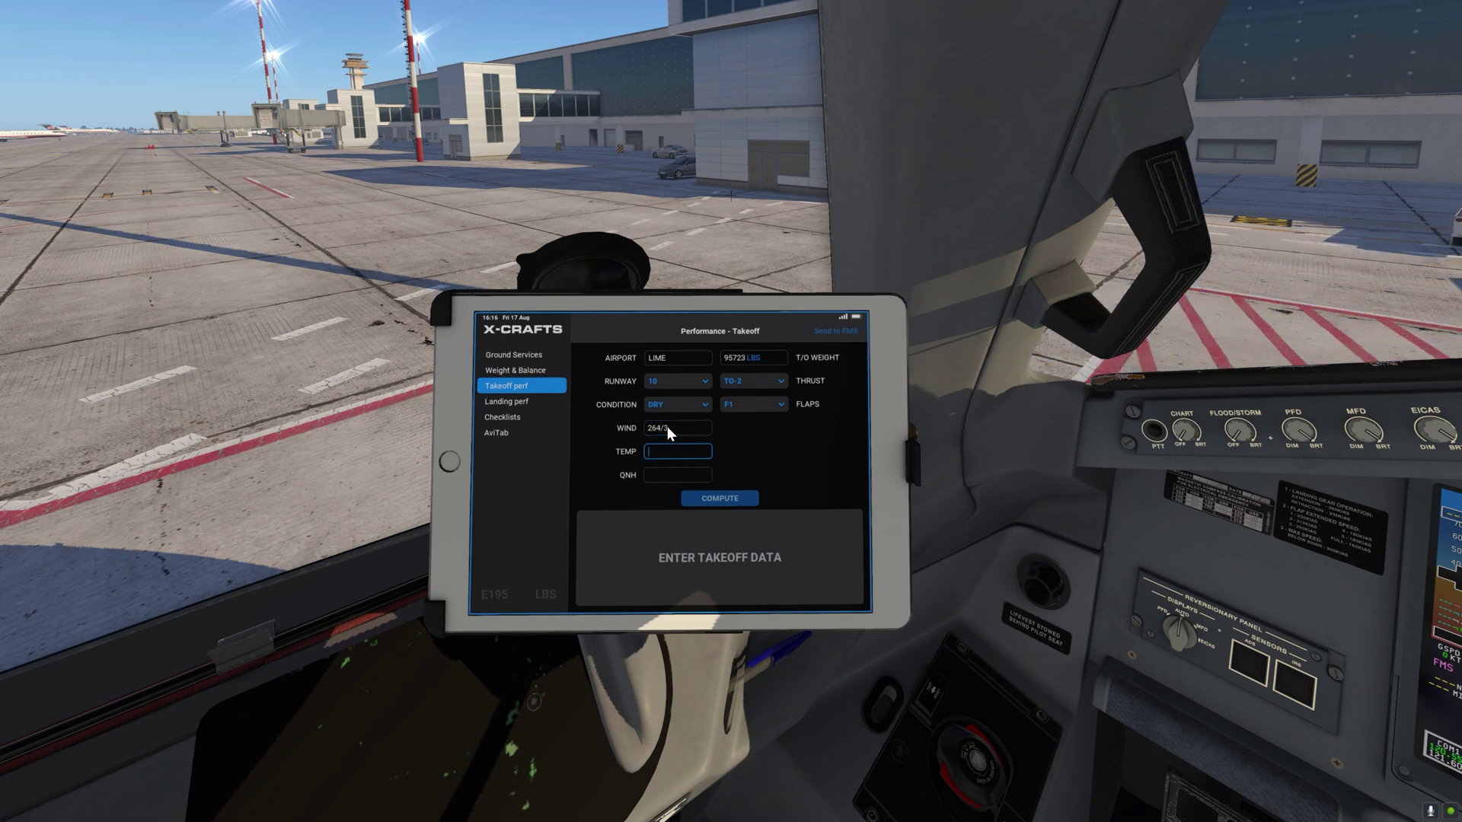
text(12)
key(Tab)
text(30.53)
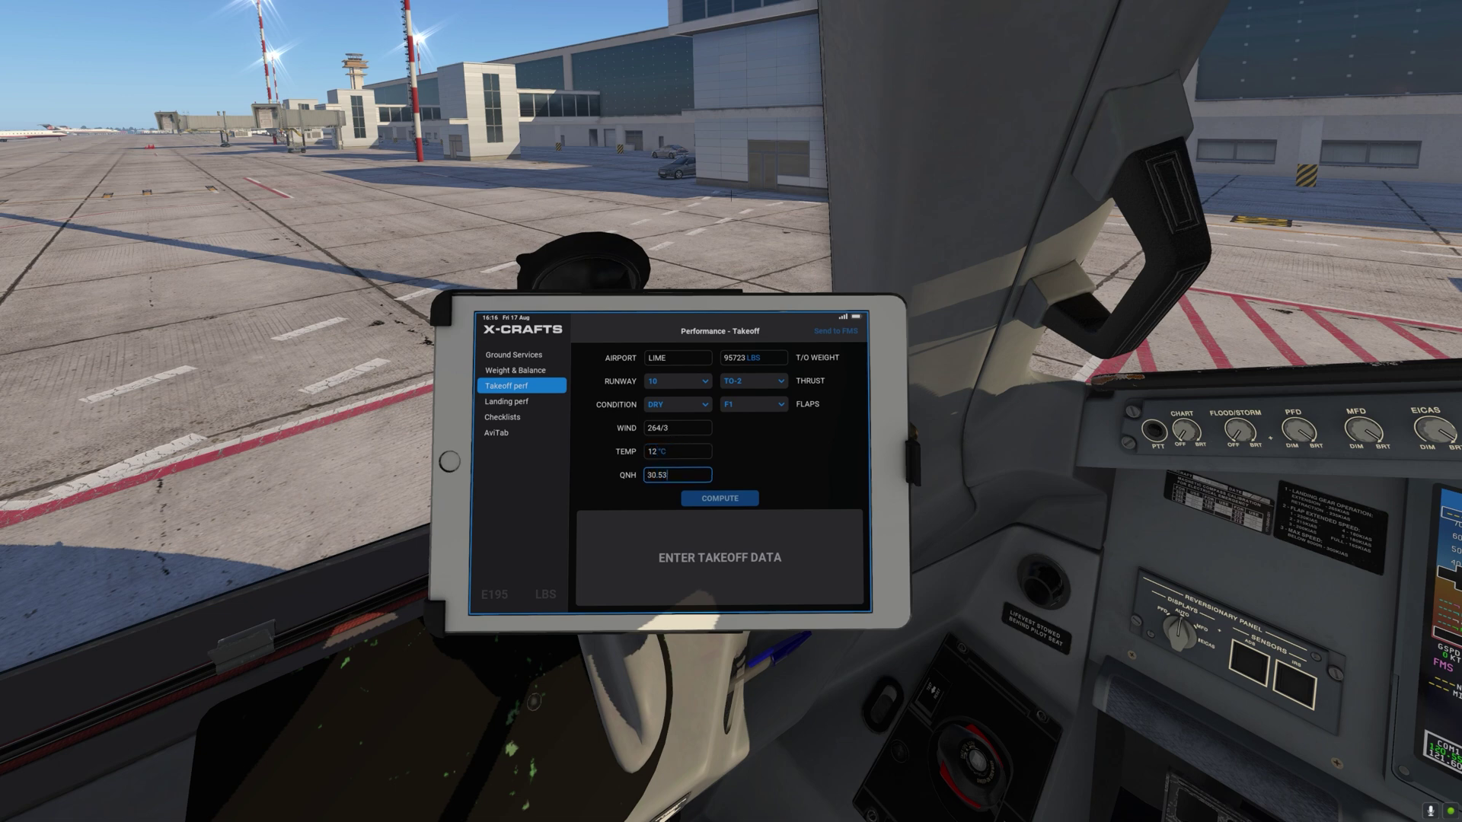
key(Tab)
key(Tab)
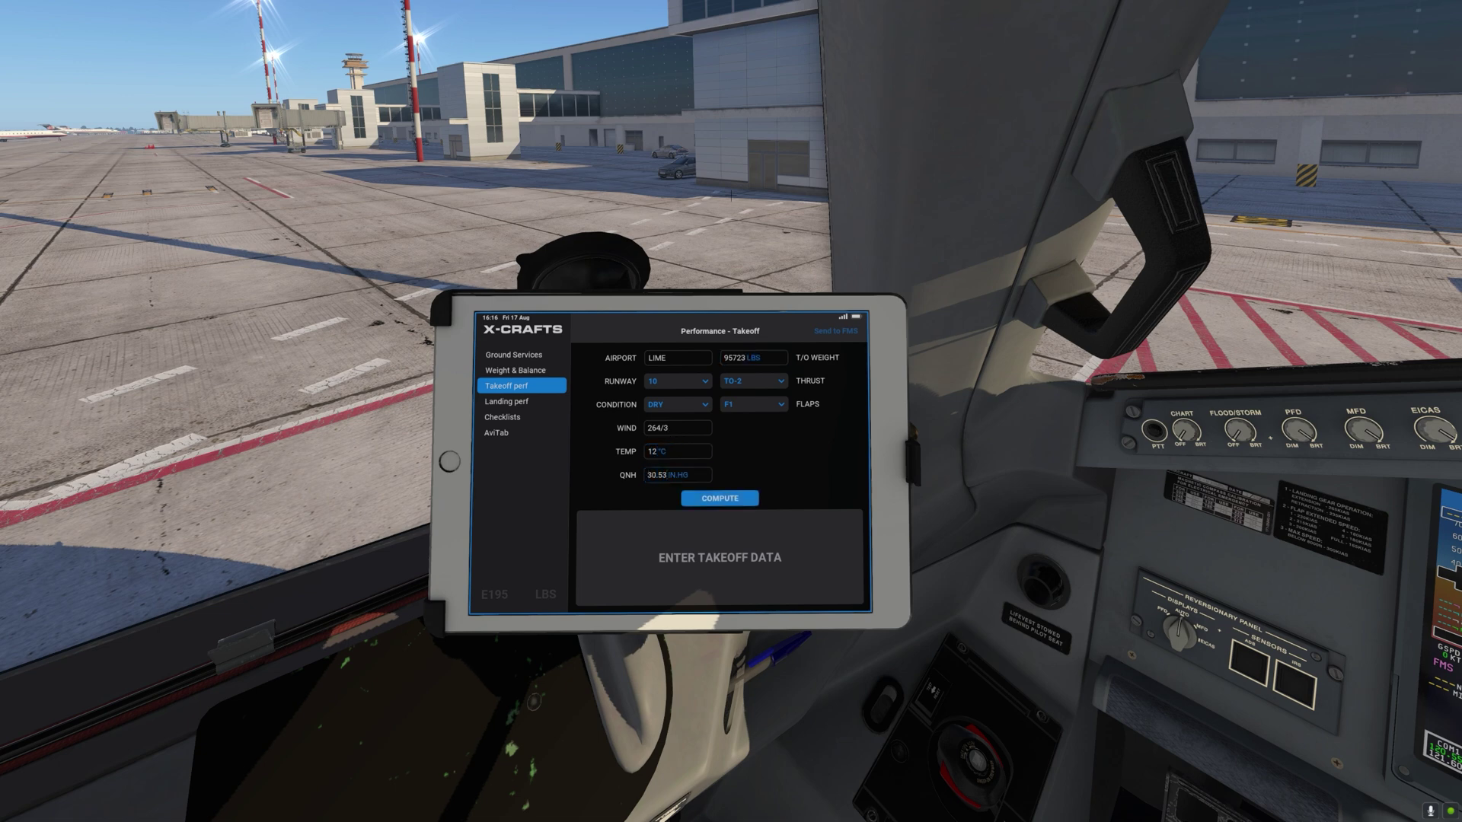
click(723, 499)
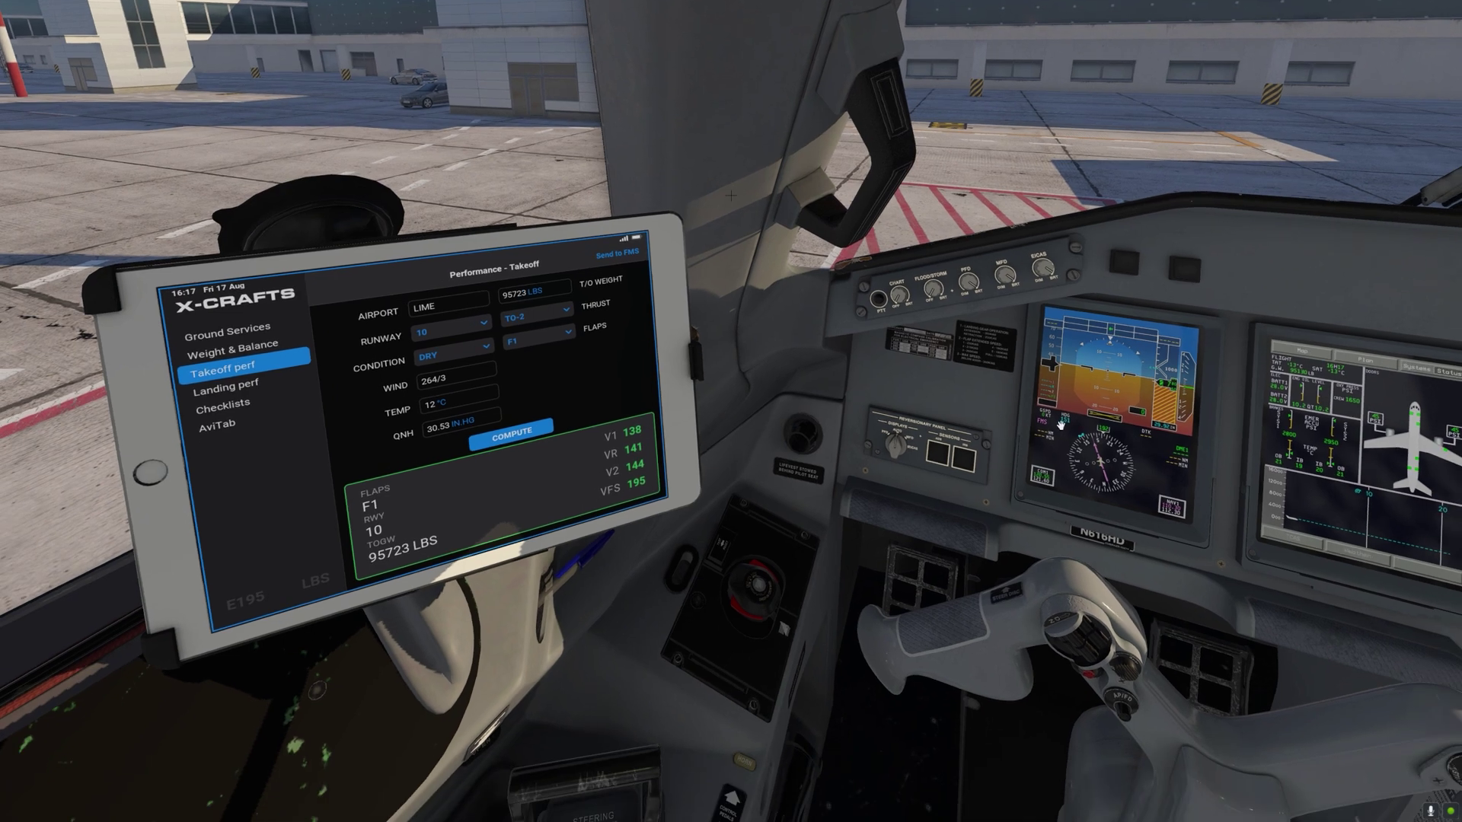
click(1116, 415)
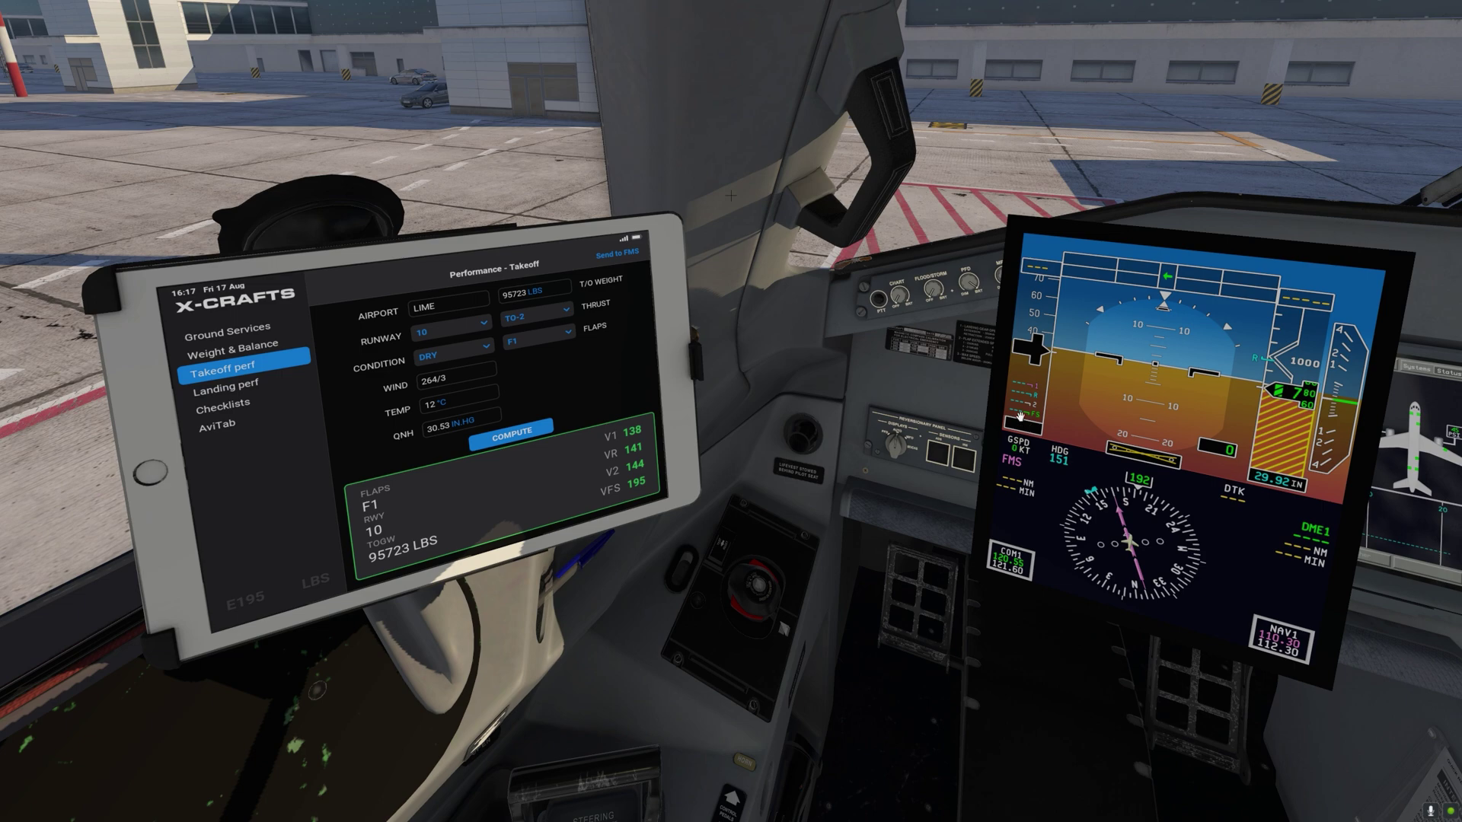
click(1139, 445)
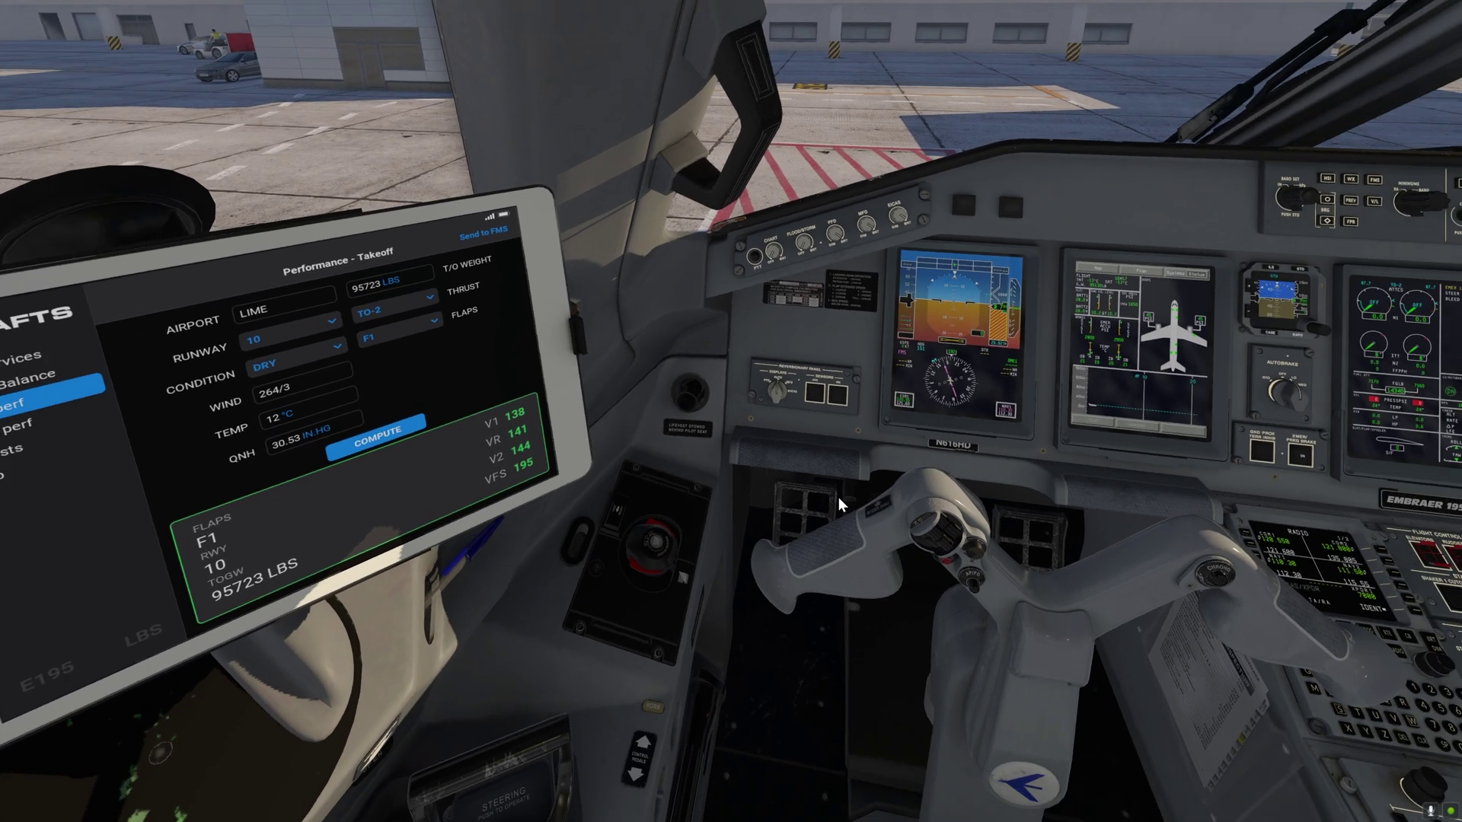
Bring up the FMS CDU pop-up, shrink it and place it right of the EFB tablet.
key(ctrl+f)
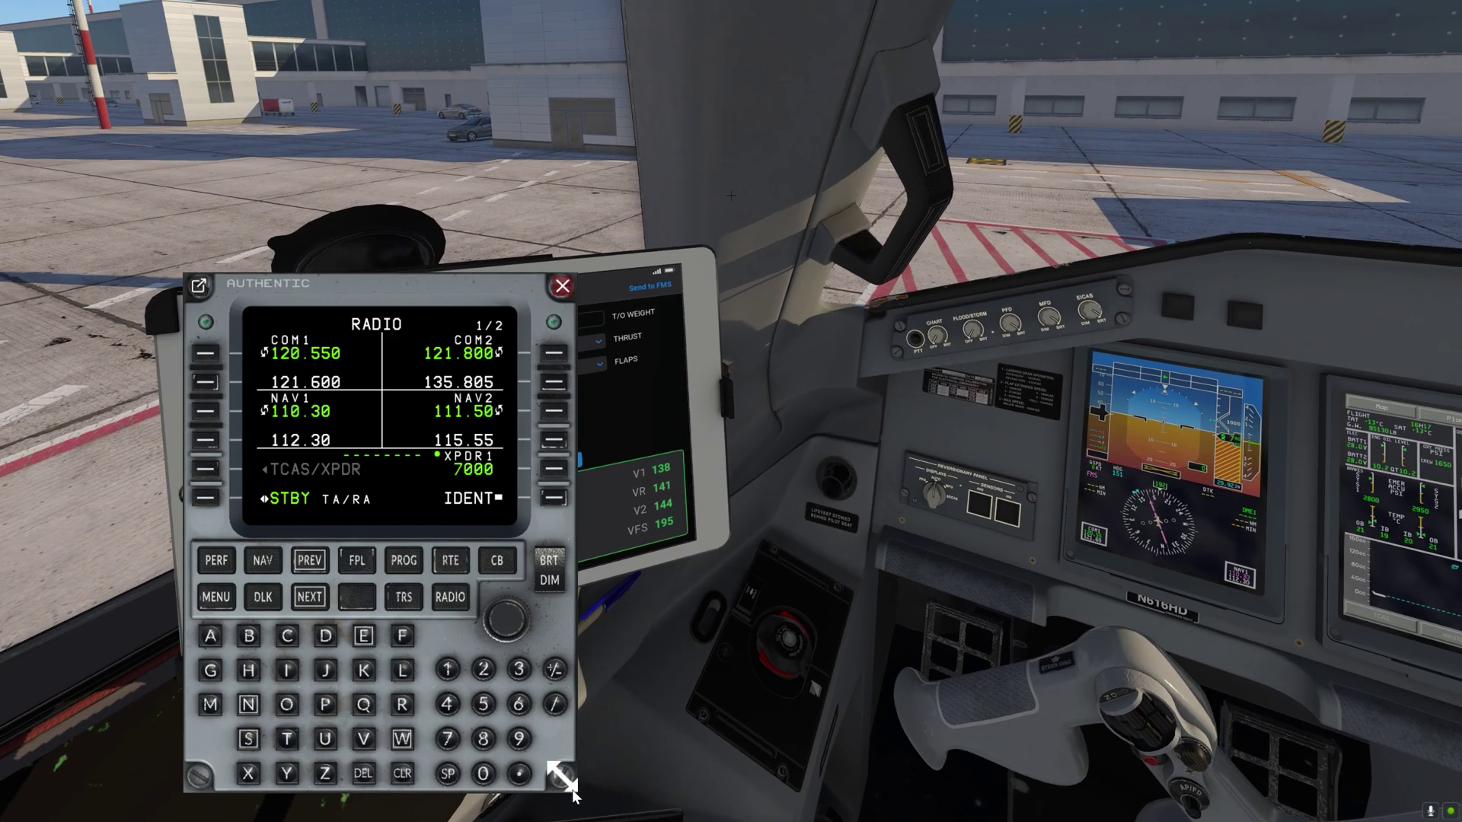
drag(572, 789, 487, 674)
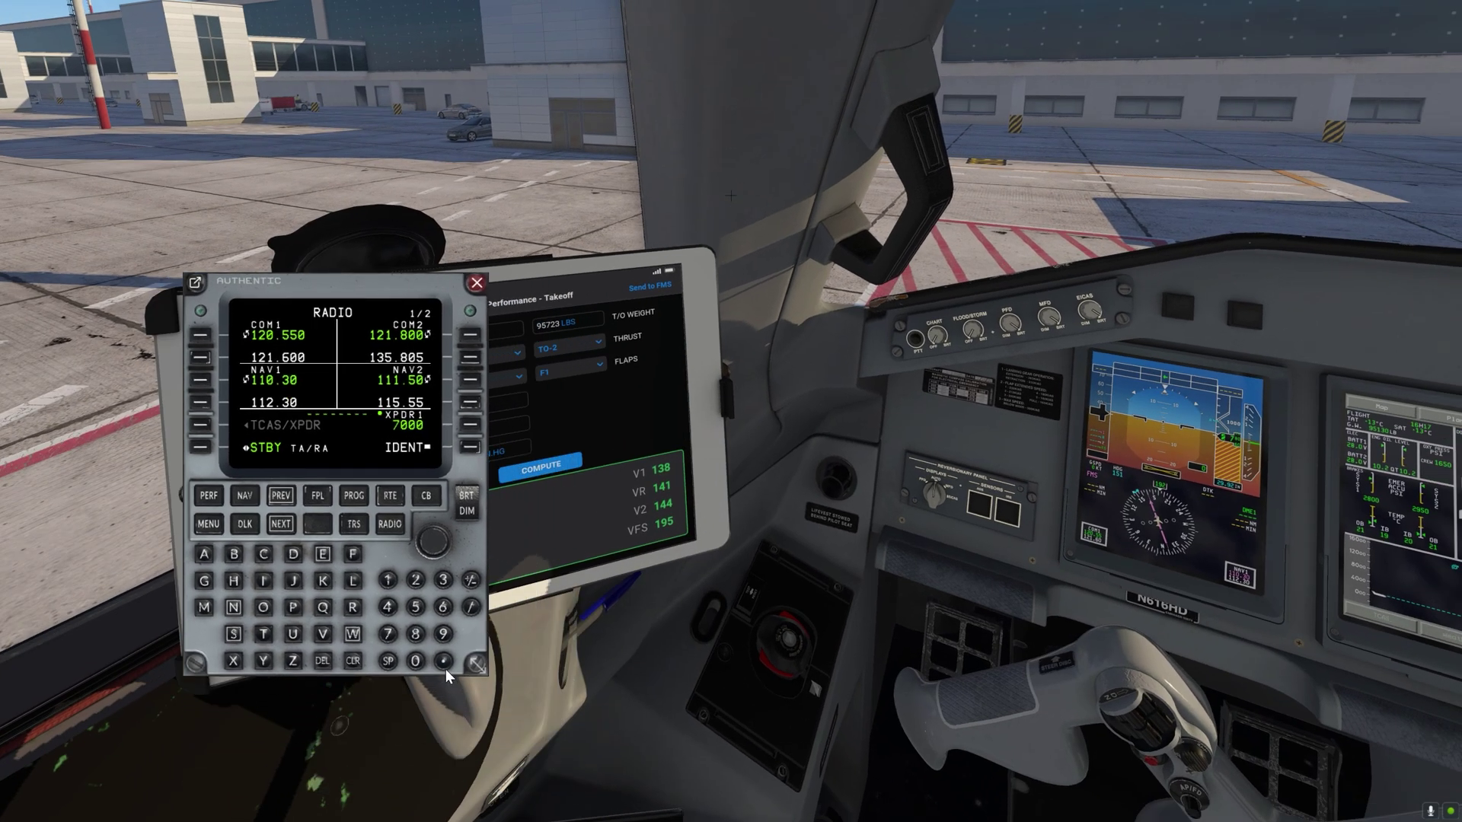
drag(349, 285, 891, 136)
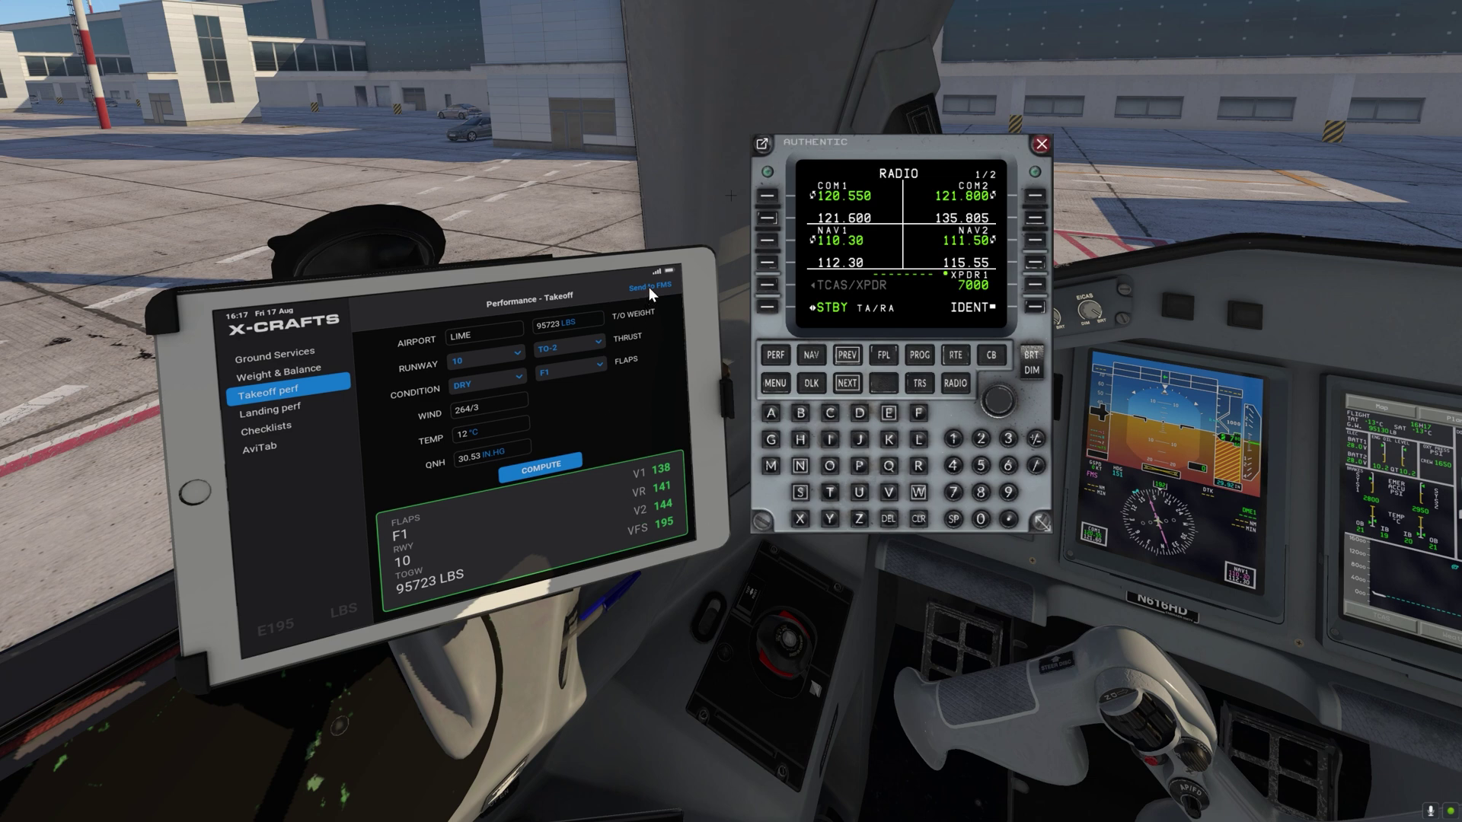
Load takeoff V-speeds 138/141/144/195 via DLK, close the pop-ups, and show landing performance.
click(809, 386)
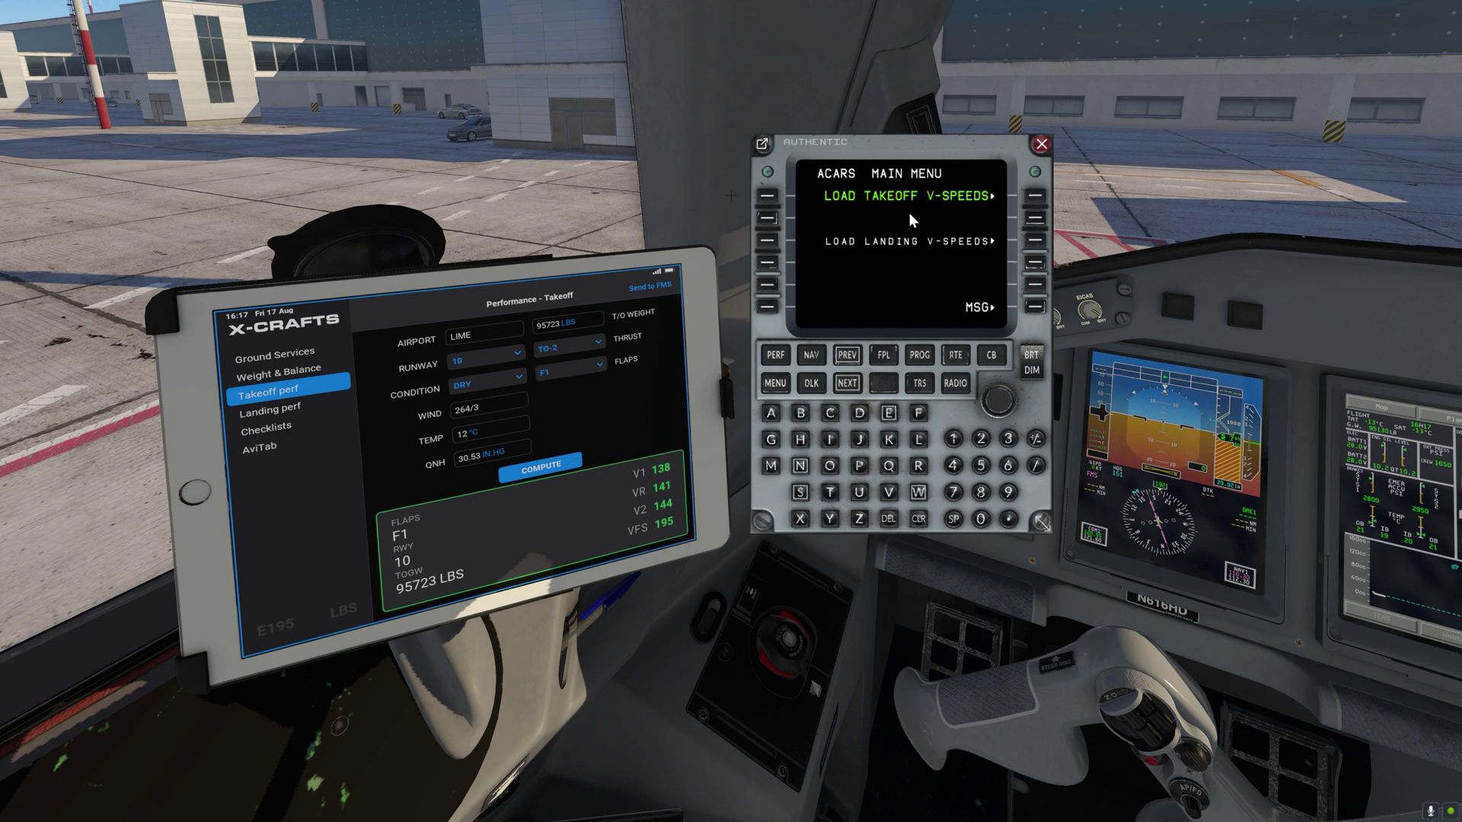
click(1153, 468)
click(1035, 196)
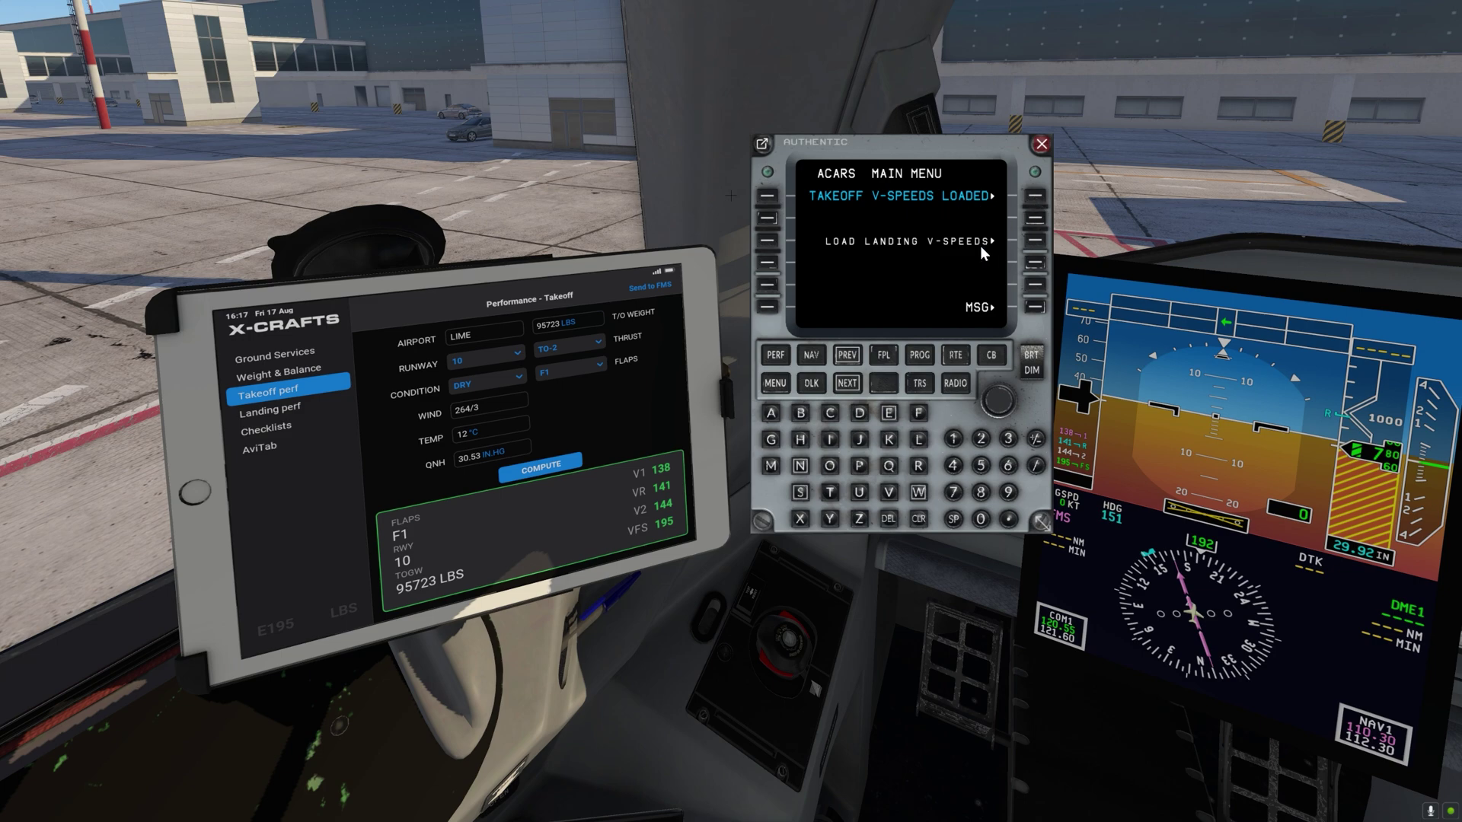
click(1040, 143)
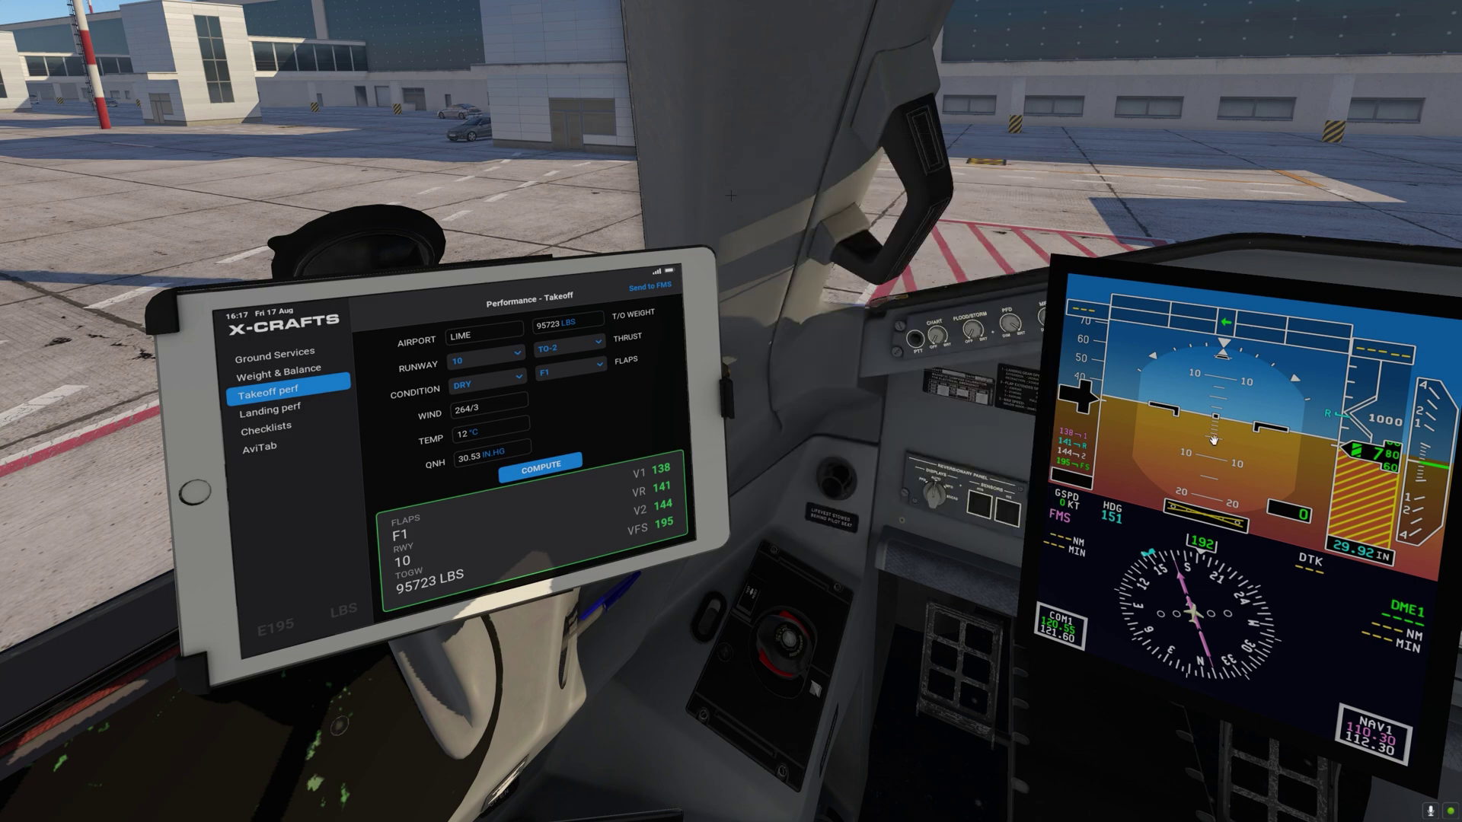
click(1012, 542)
key(KP_1)
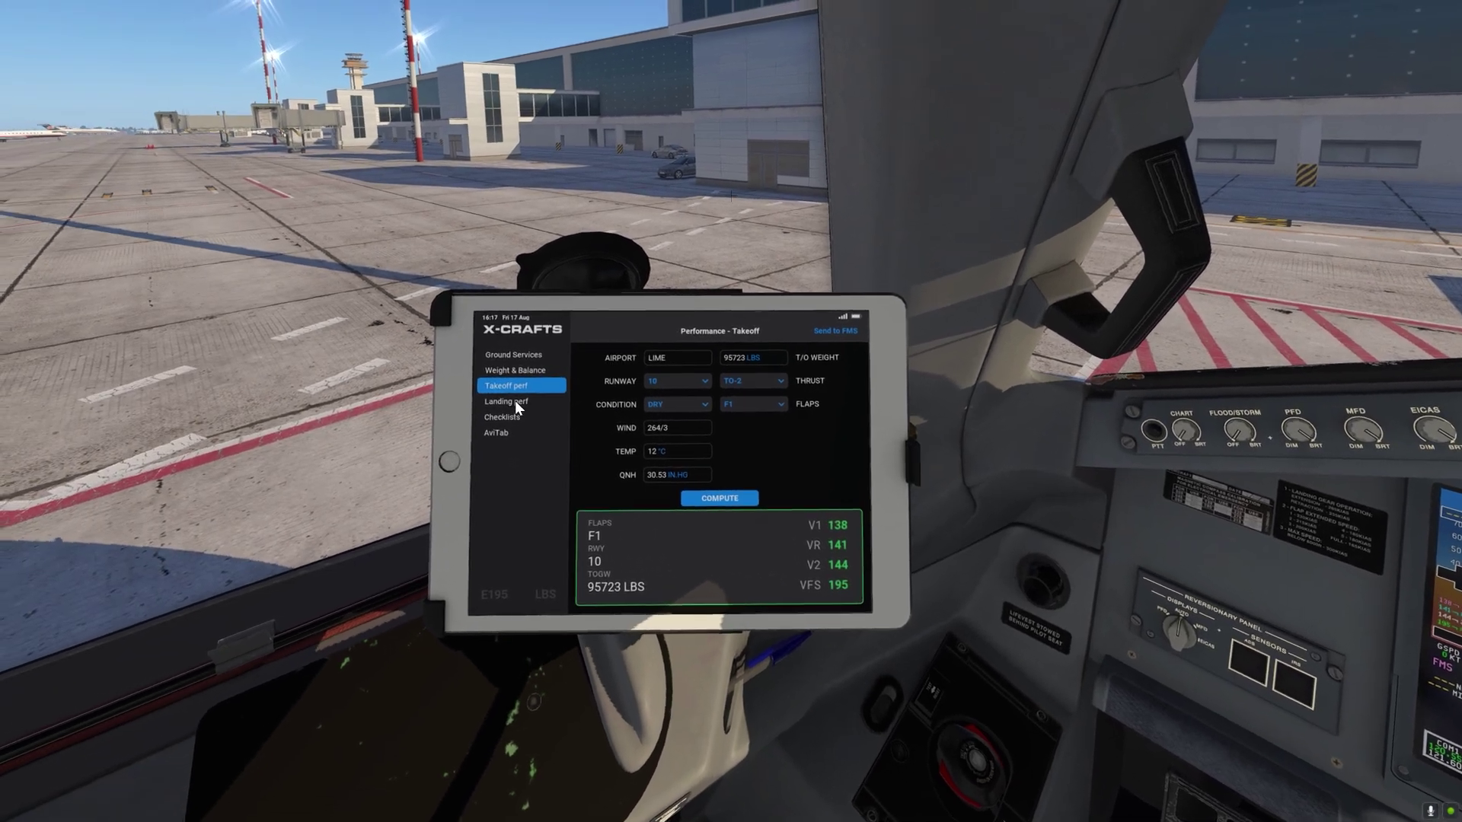
click(514, 402)
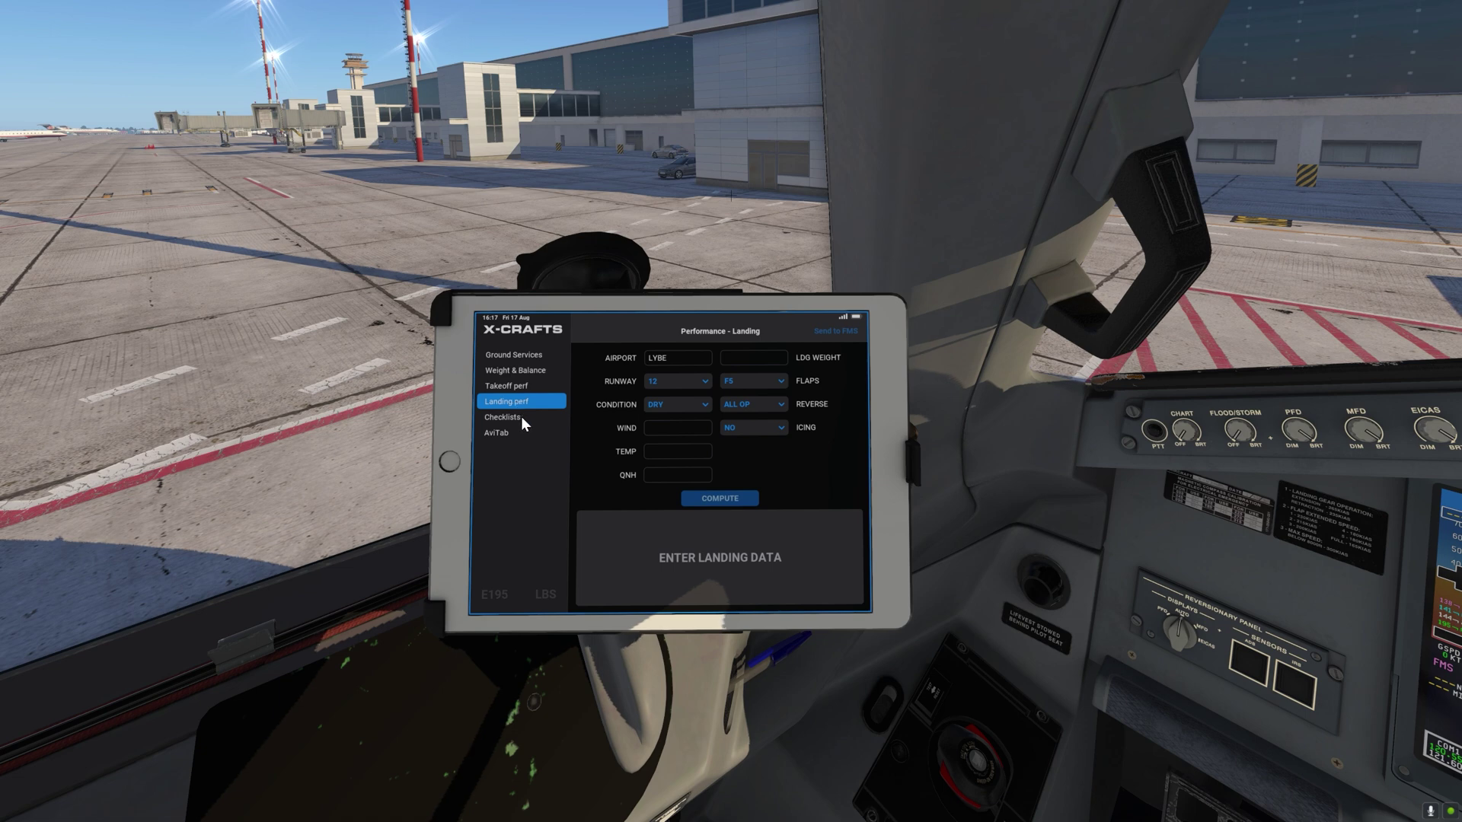
Show the EFB checklists and page forward through POWER UP and AFTER START to AFTER TAKEOFF.
click(521, 418)
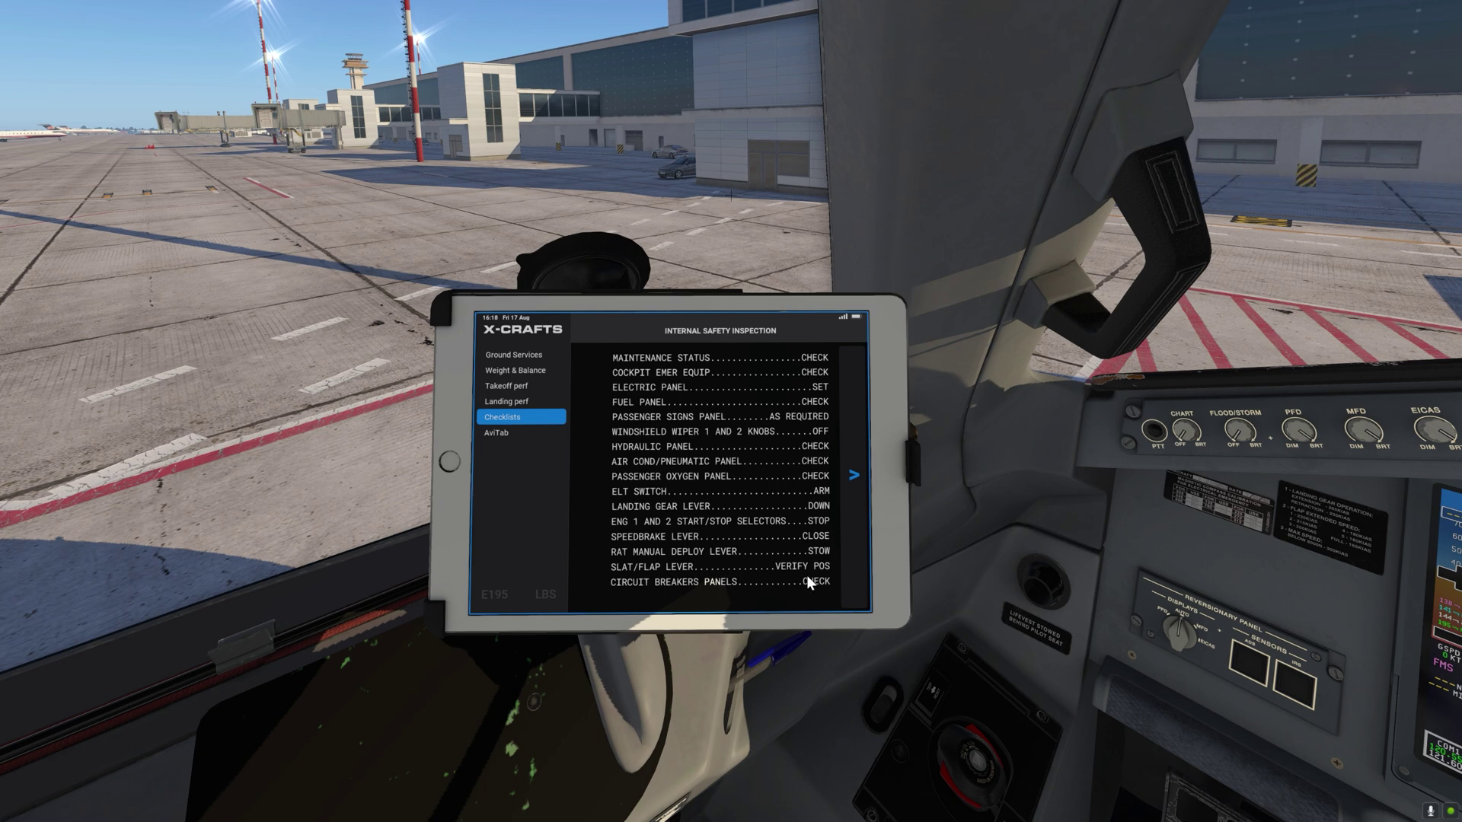
click(856, 476)
click(856, 475)
click(856, 475)
click(856, 475)
click(856, 475)
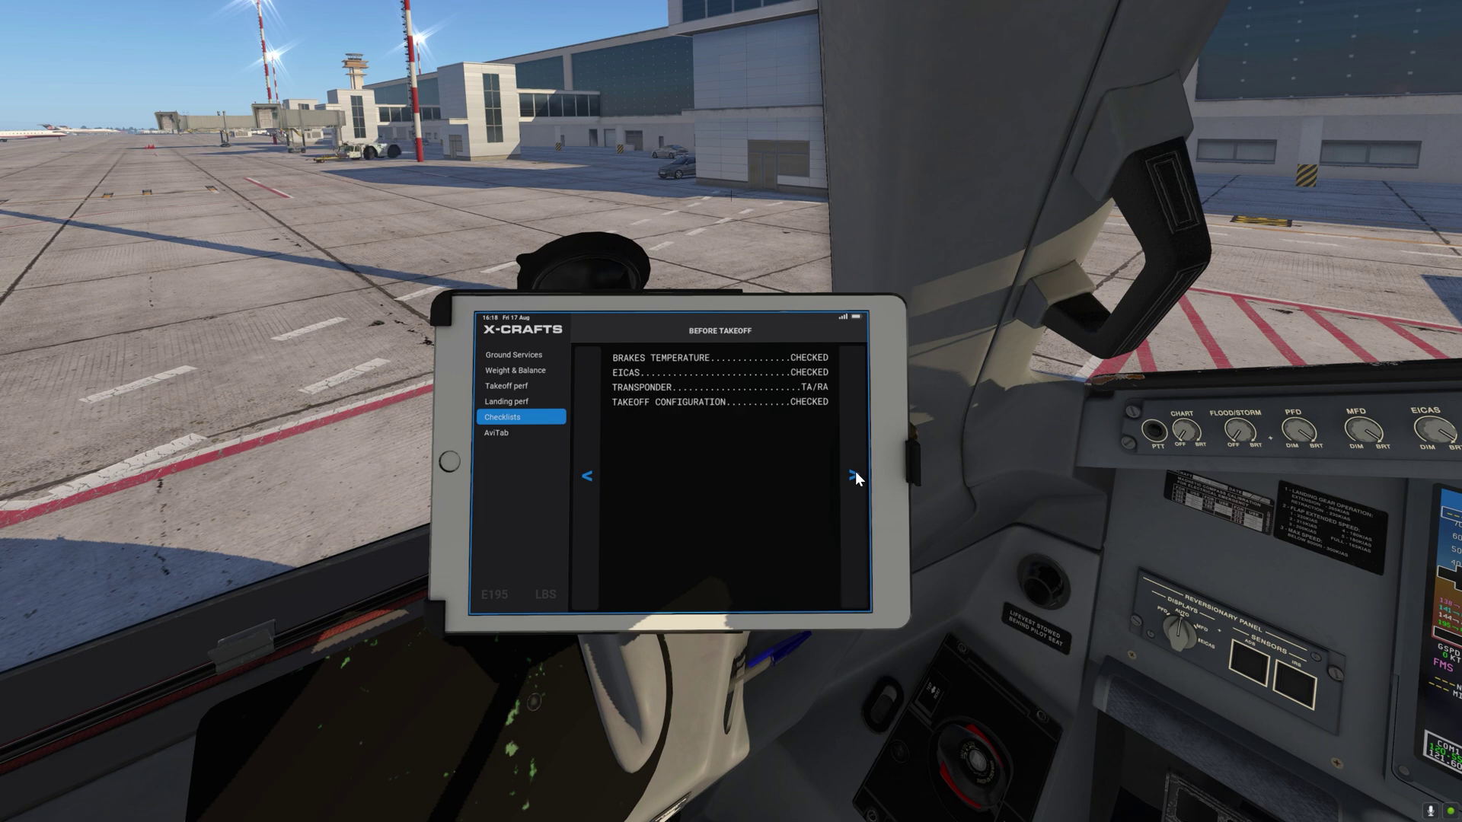
click(856, 475)
Page back past BEFORE START to the INTERNAL SAFETY INSPECTION checklist.
click(595, 471)
click(595, 471)
click(595, 471)
click(596, 471)
click(595, 470)
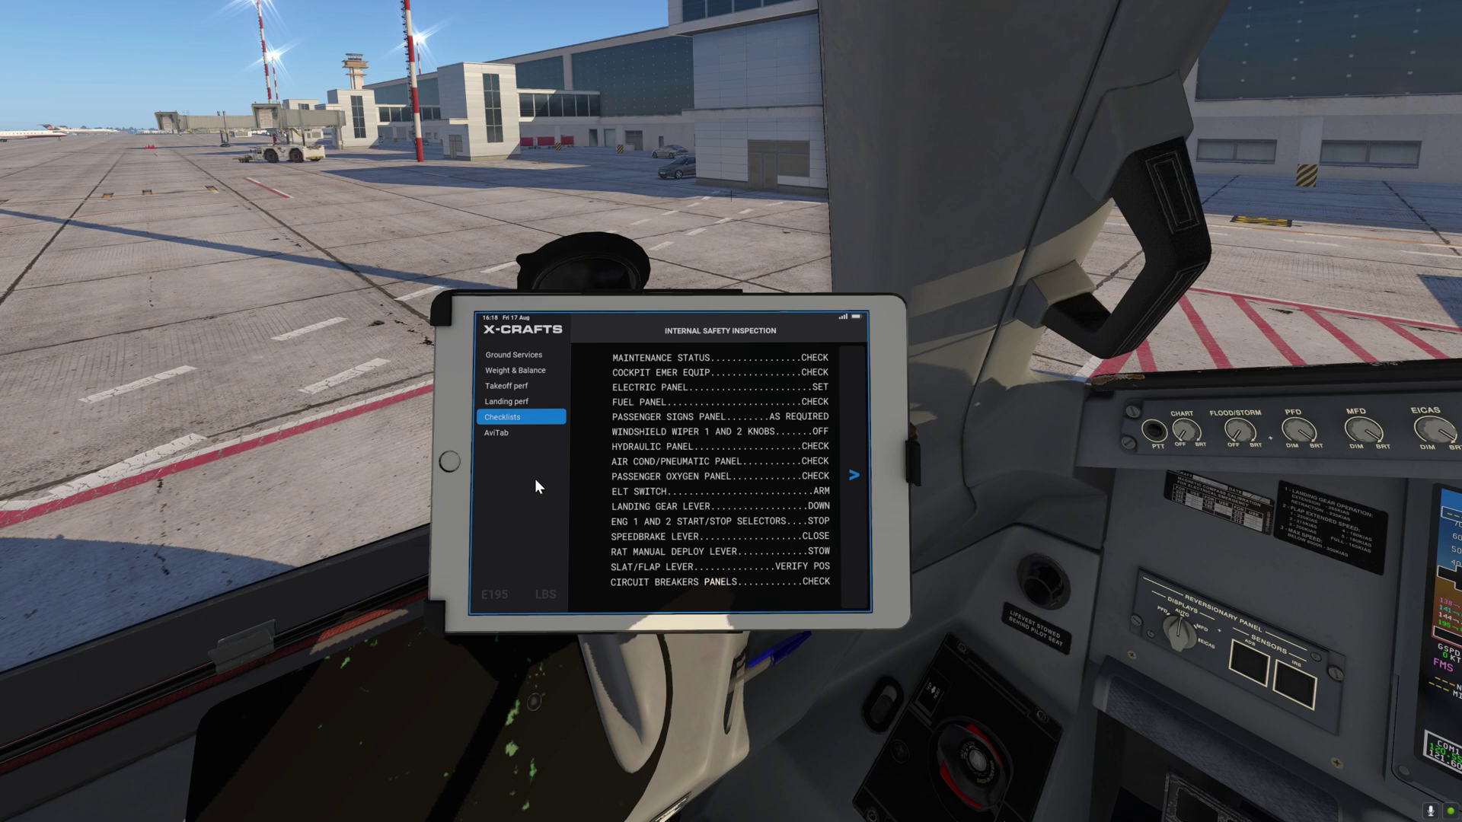
key(super)
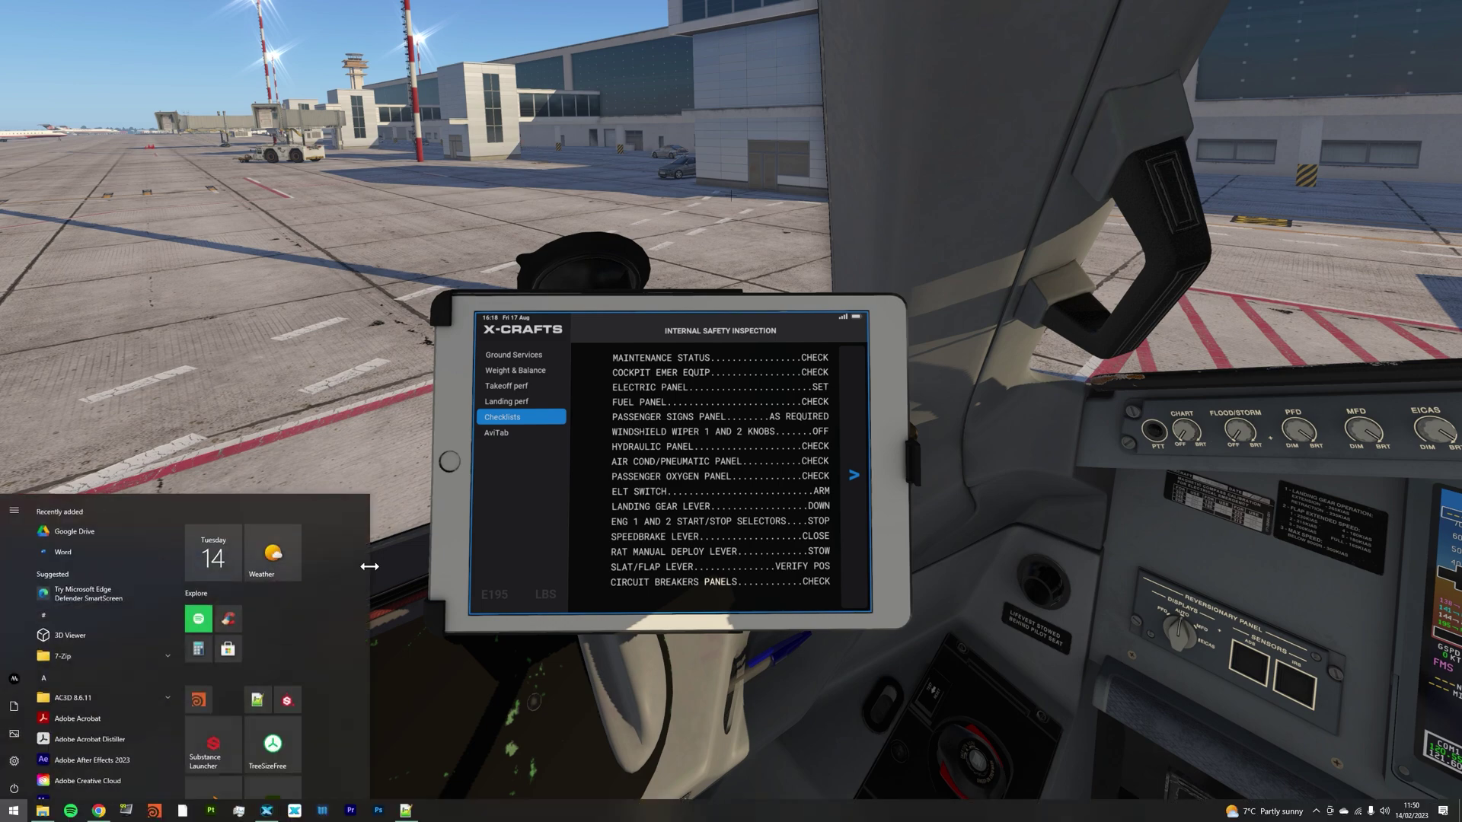
Navigate from the E-Jets Family folder into plugins, then the efb folder.
click(42, 810)
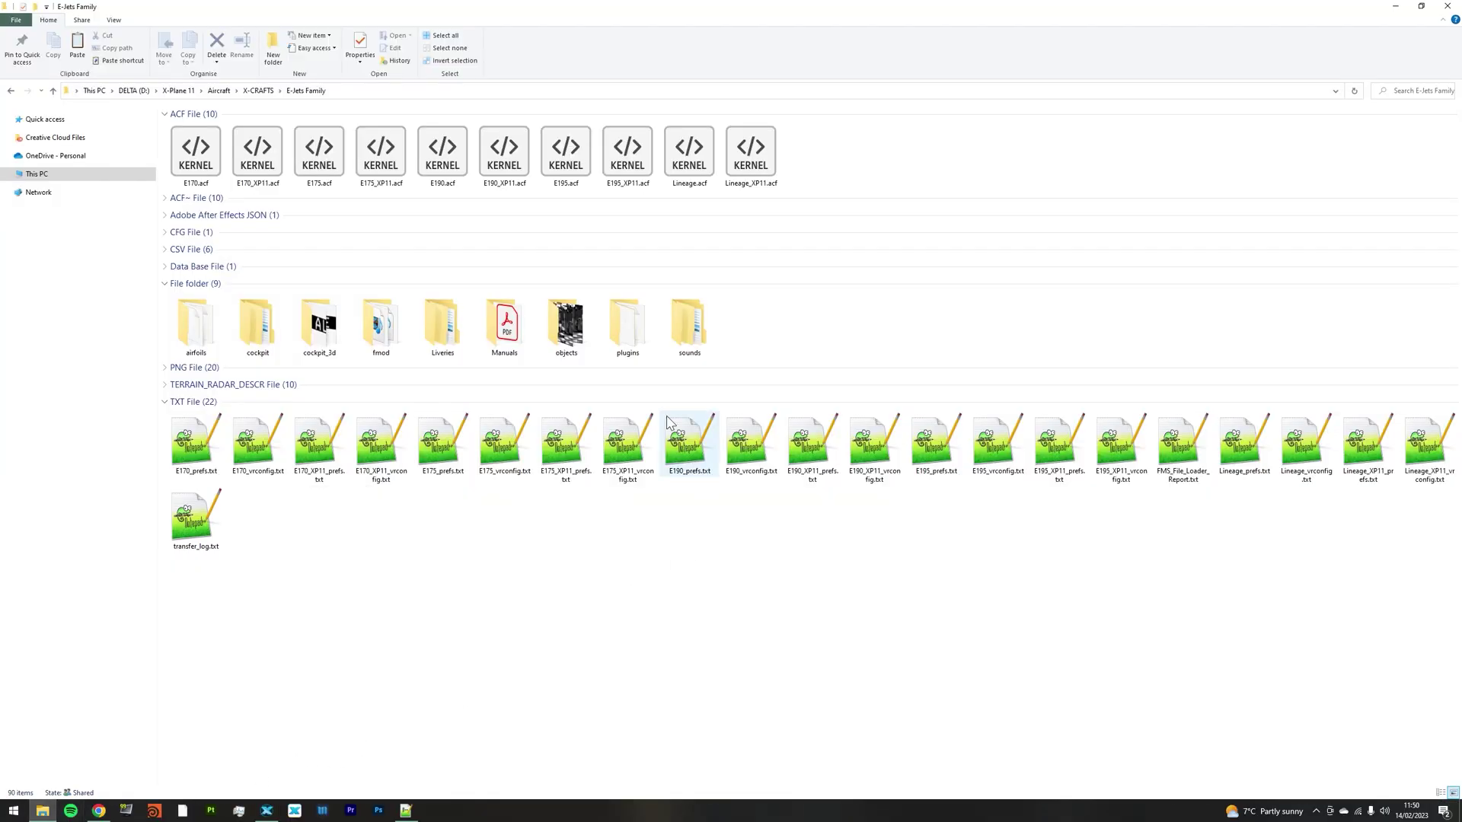
double_click(620, 335)
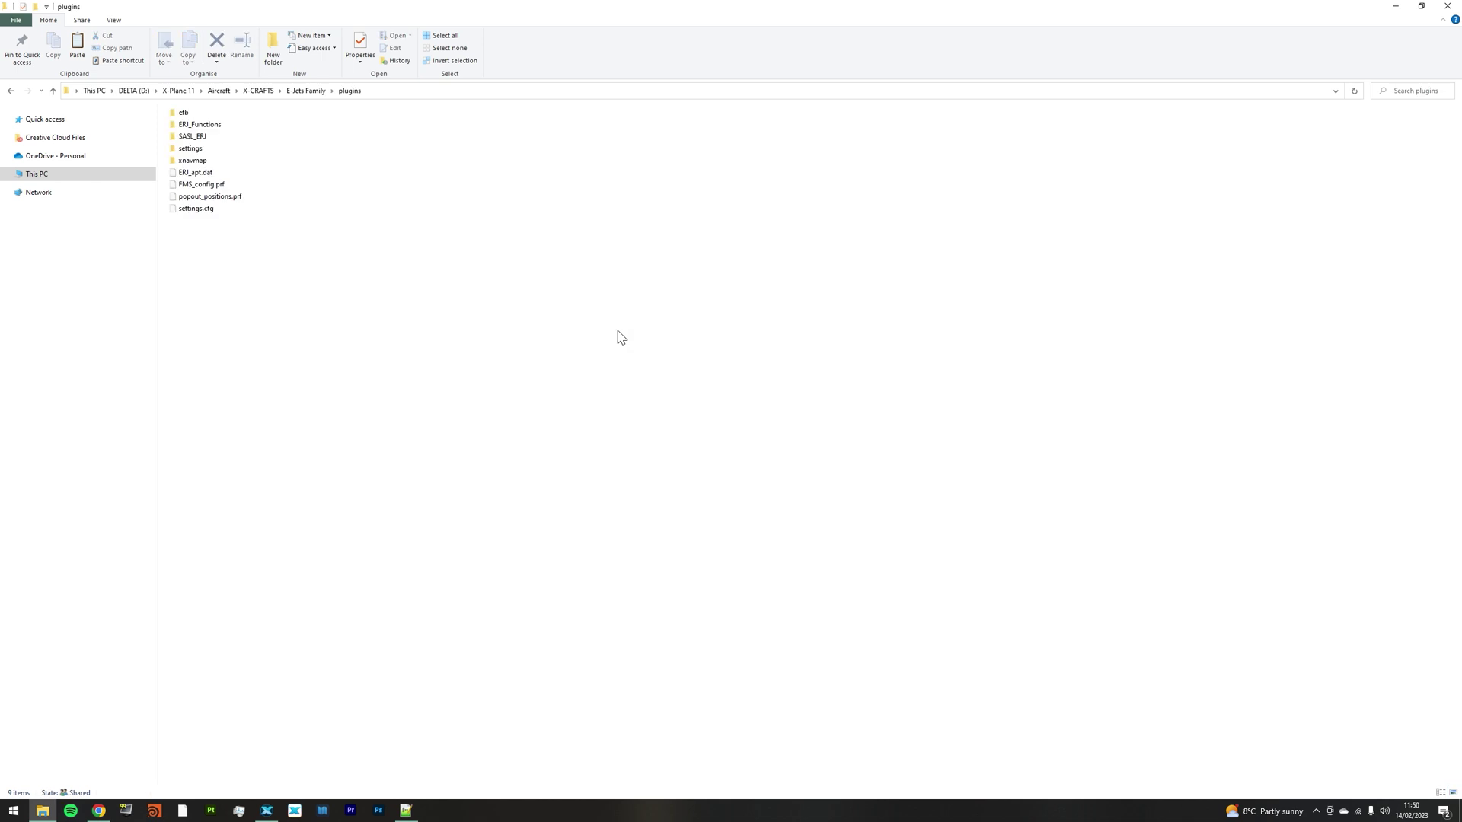
double_click(183, 113)
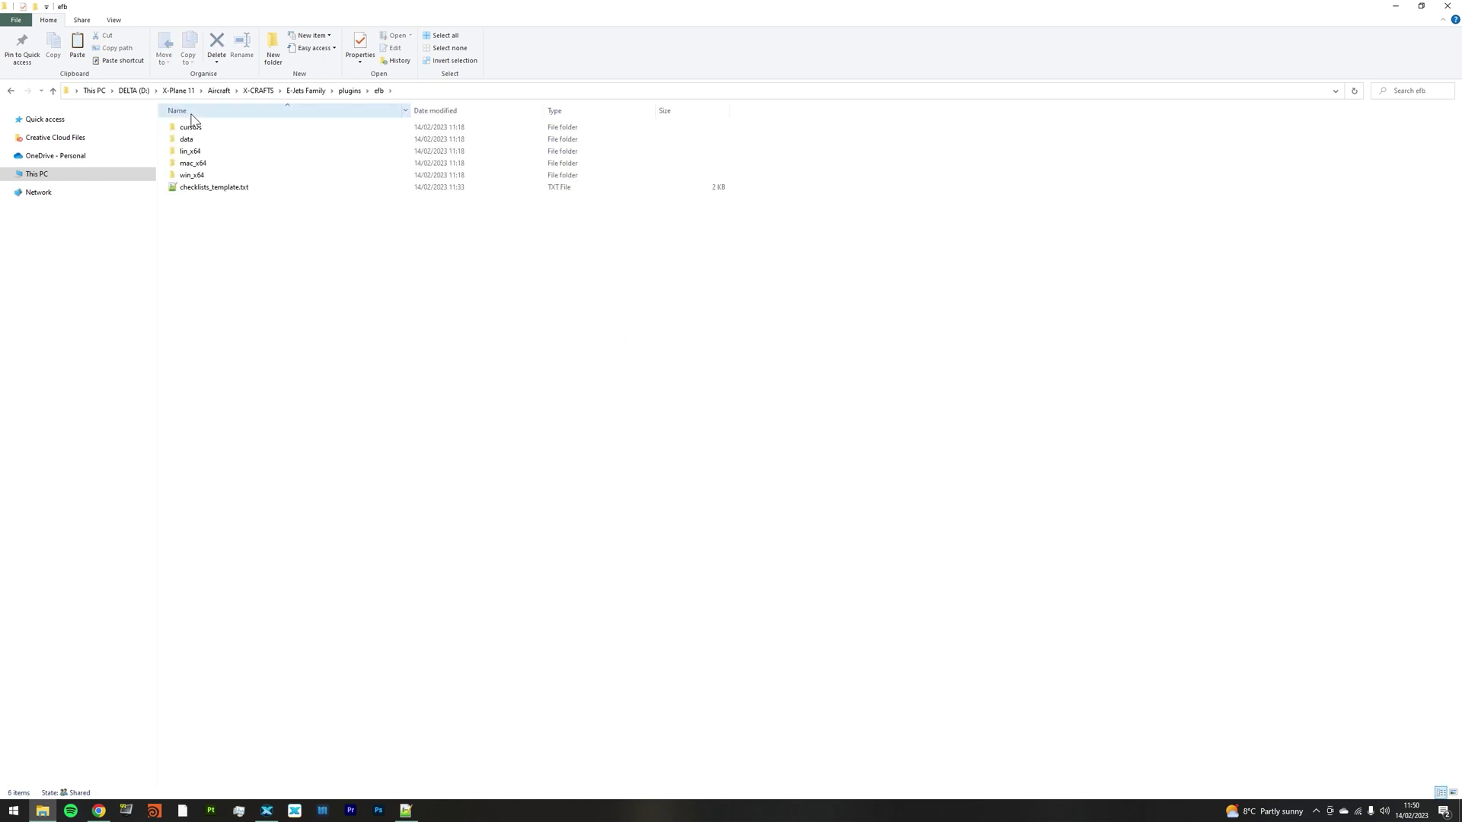
Read checklists_template.txt, noting the required name efb_checklists, then select the template file.
double_click(214, 190)
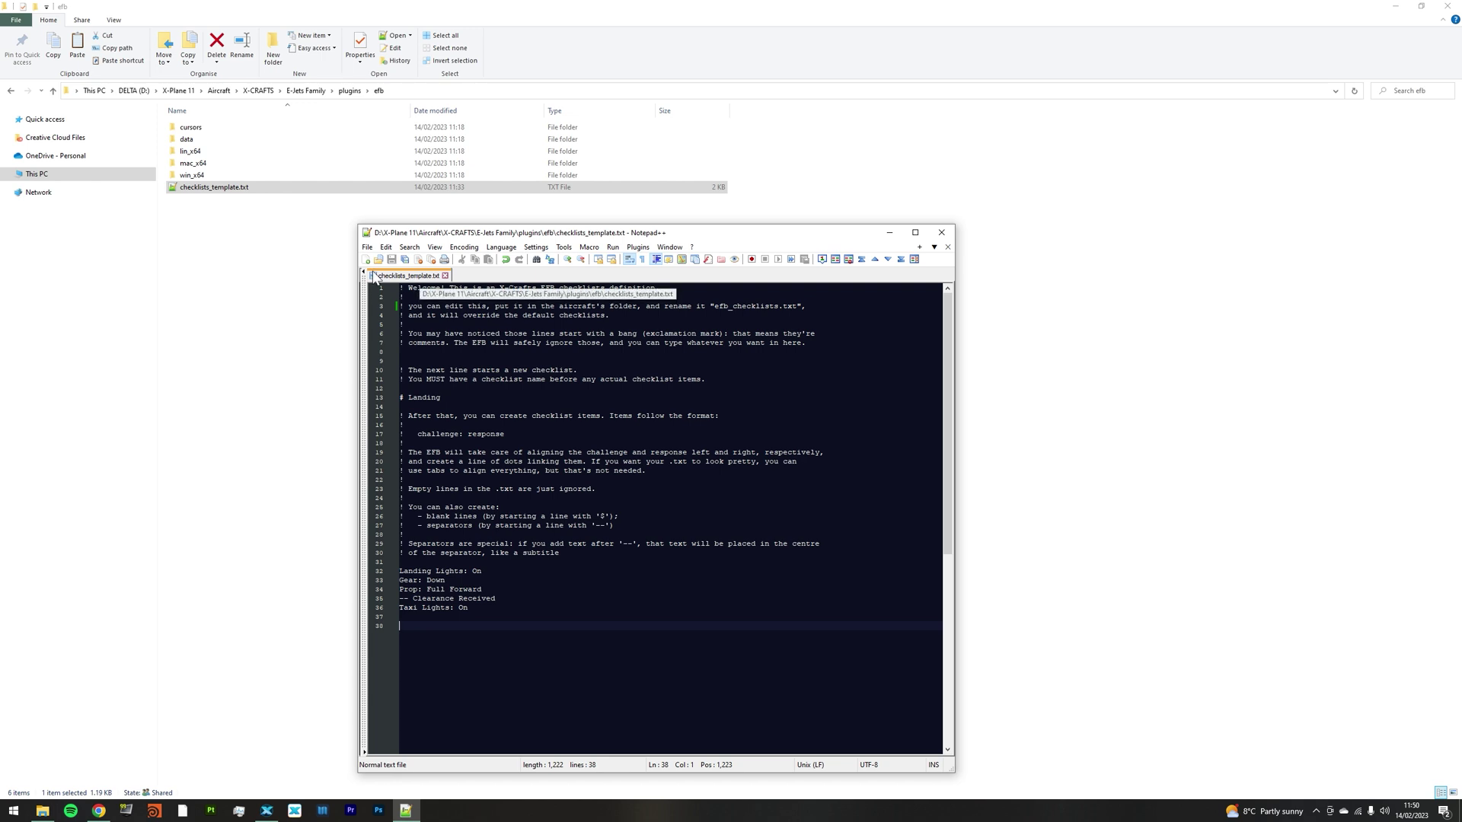
drag(715, 306, 782, 306)
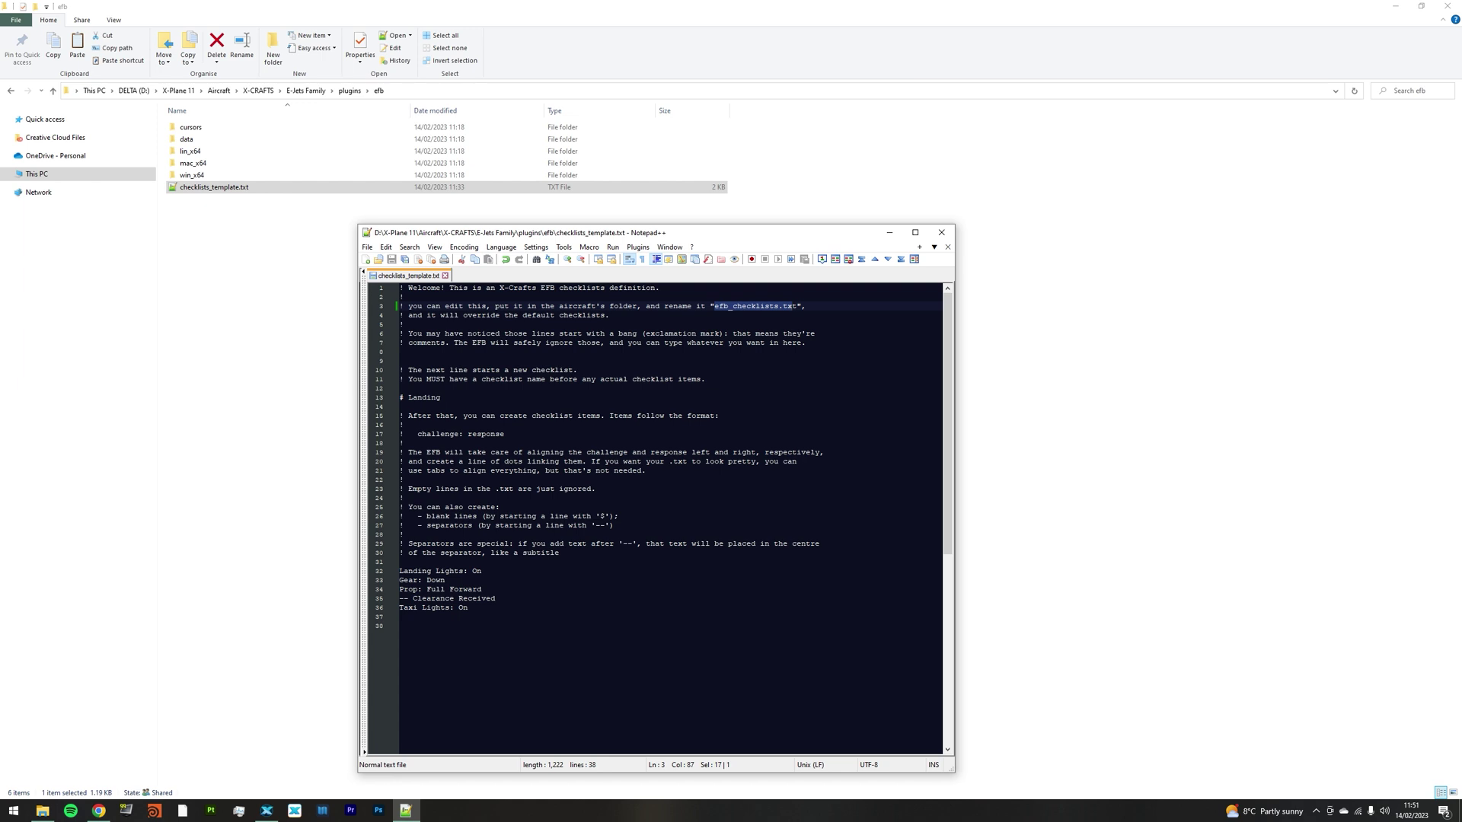
click(296, 294)
click(219, 195)
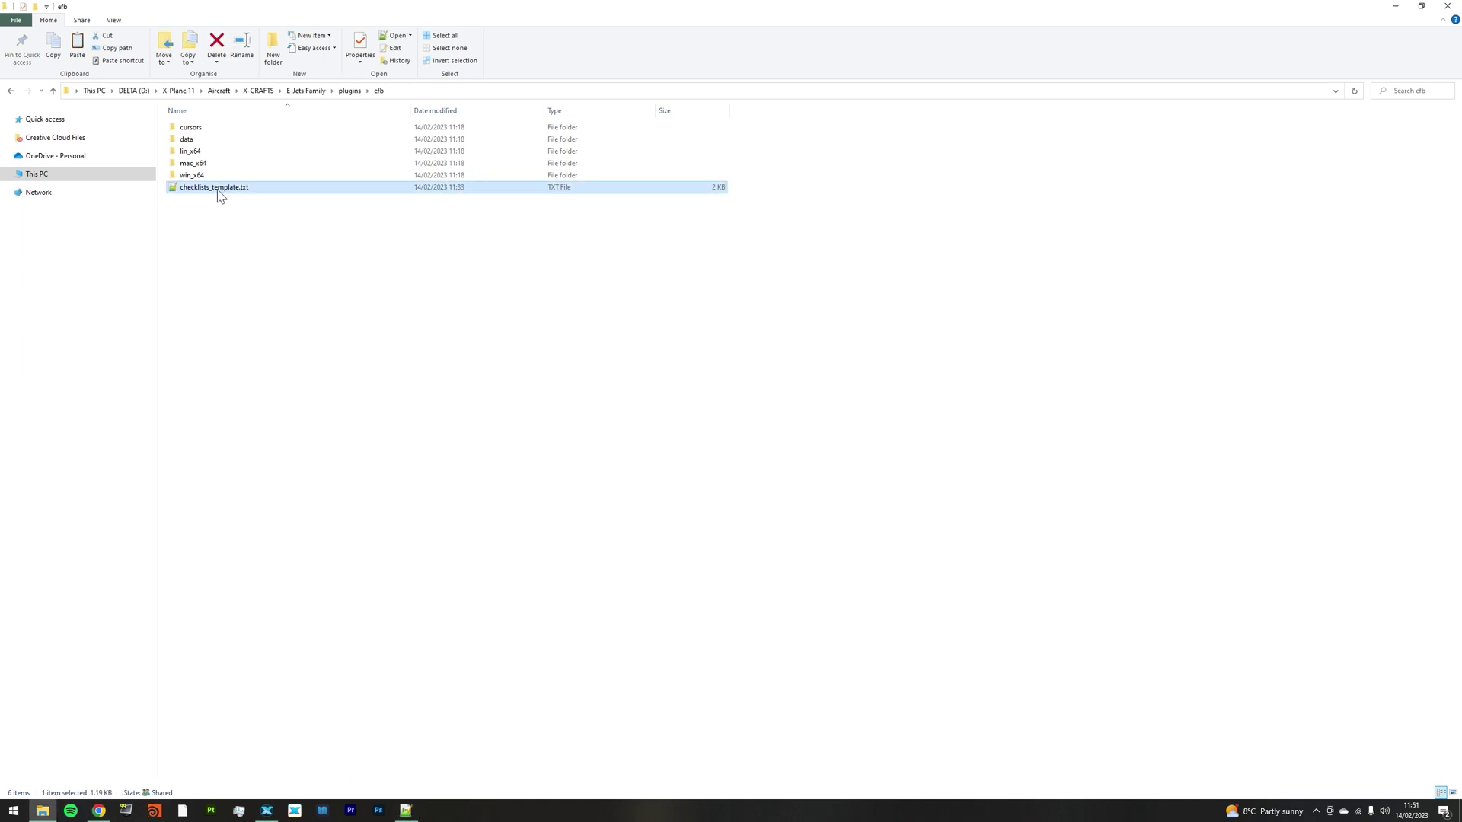
Paste the template into E-Jets Family, rename it efb_checklists.txt, and open it in Notepad++.
click(307, 91)
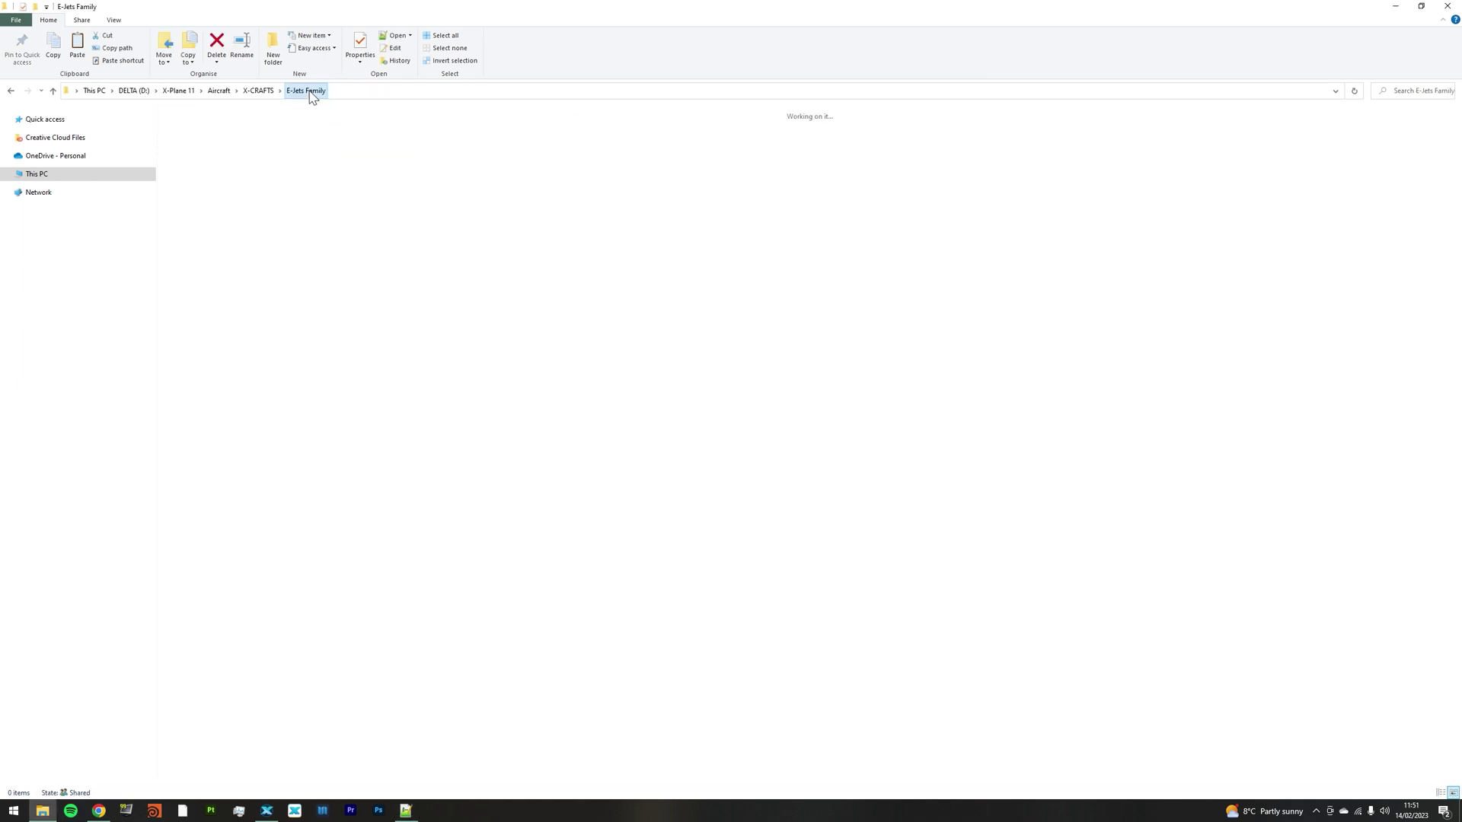
click(346, 572)
key(ctrl+v)
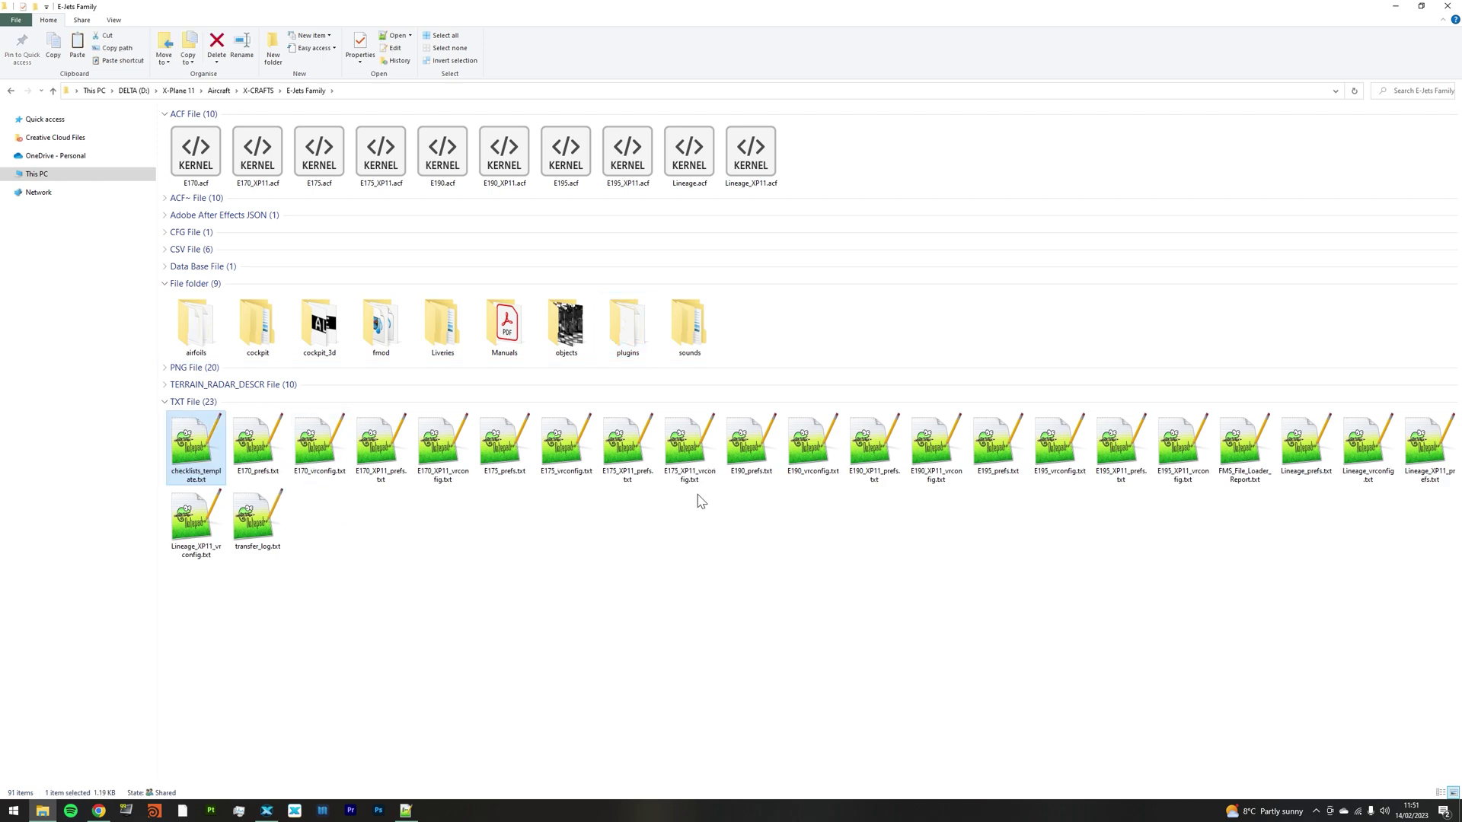
click(204, 476)
text(efb_checklists)
key(Return)
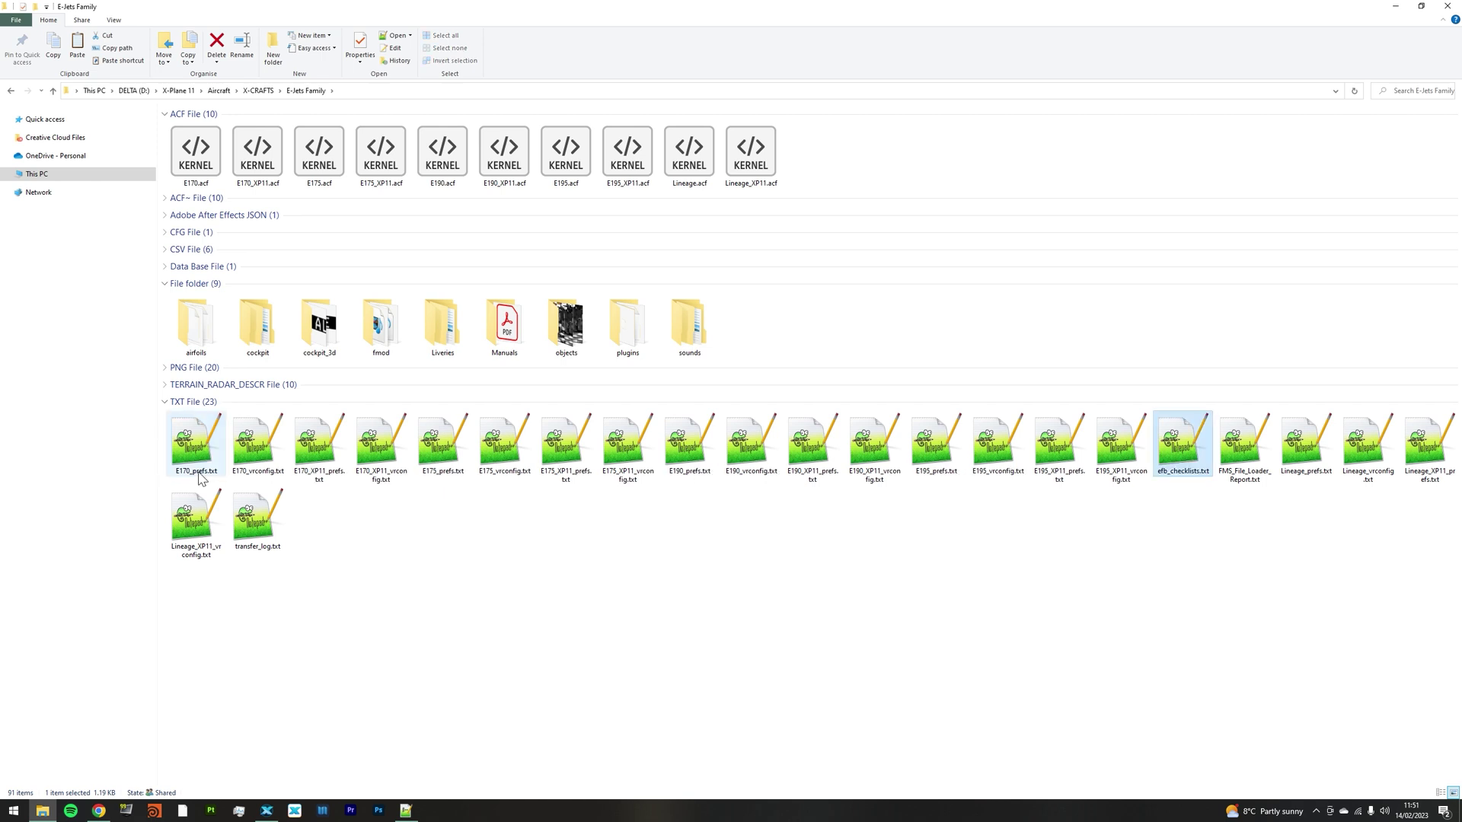
double_click(1185, 454)
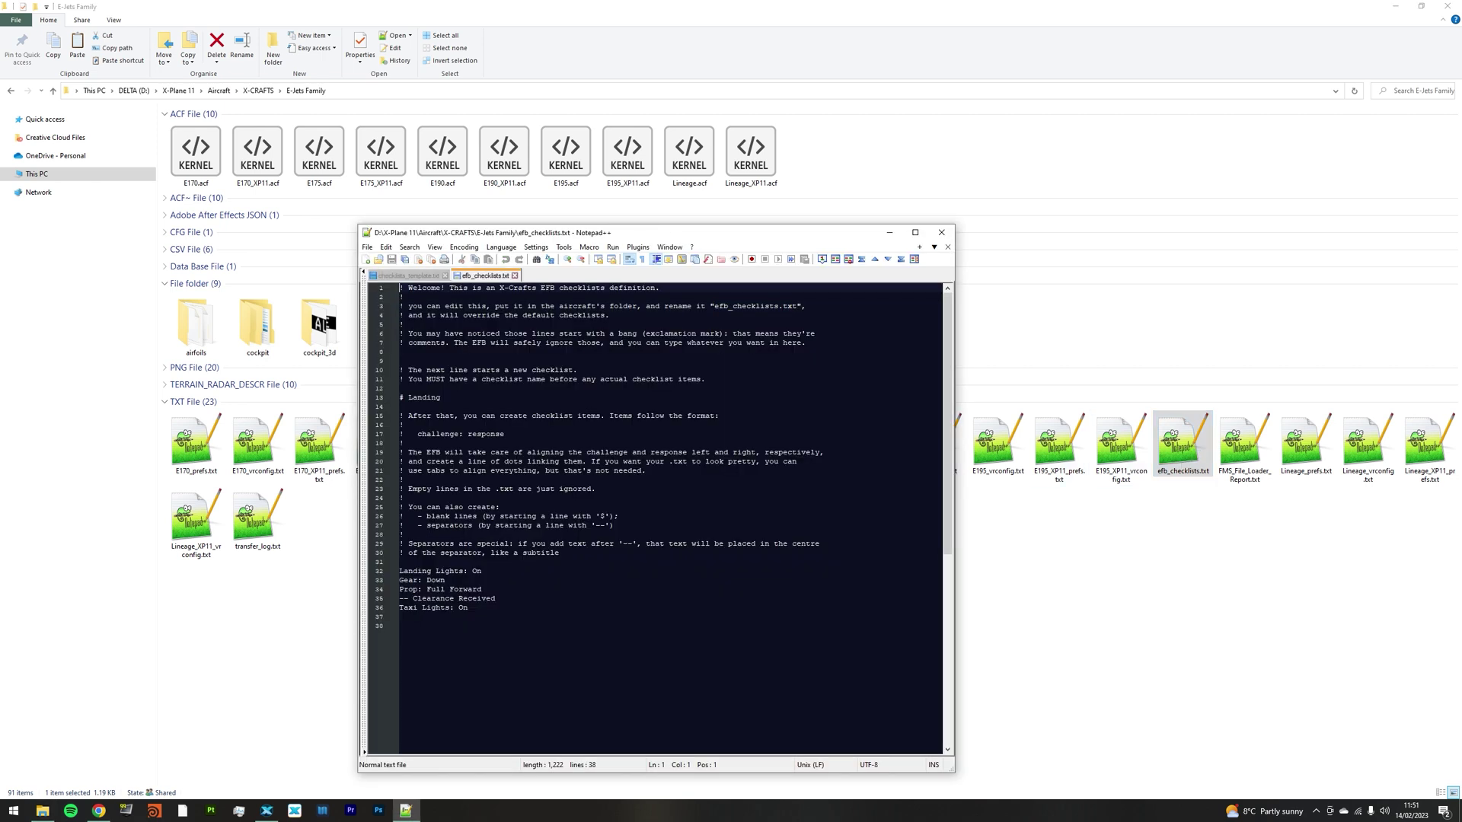
Clear the template text and type a hidden comment line and the headline '# This is a page headline'.
key(ctrl+a)
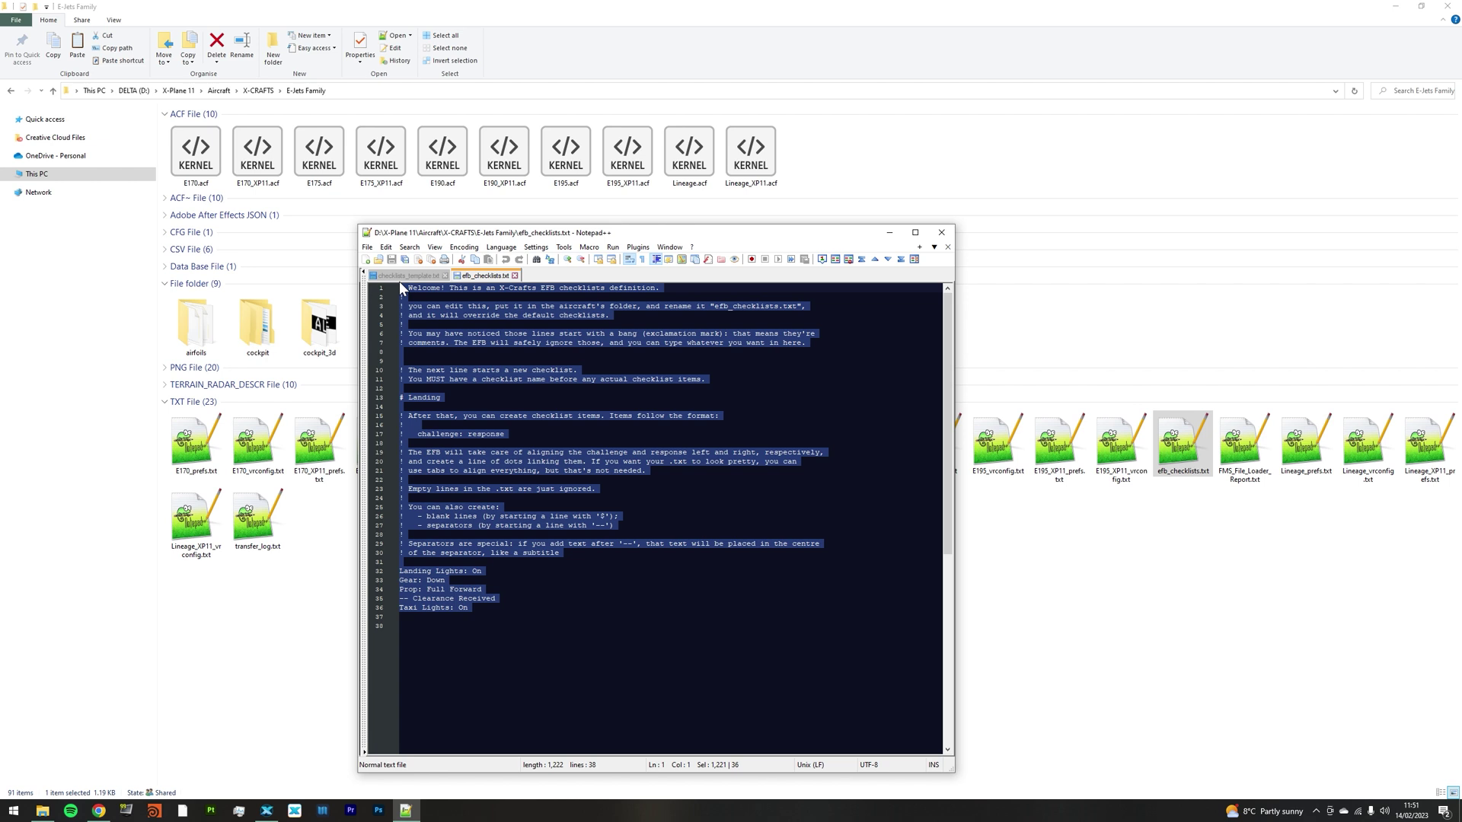
key(Delete)
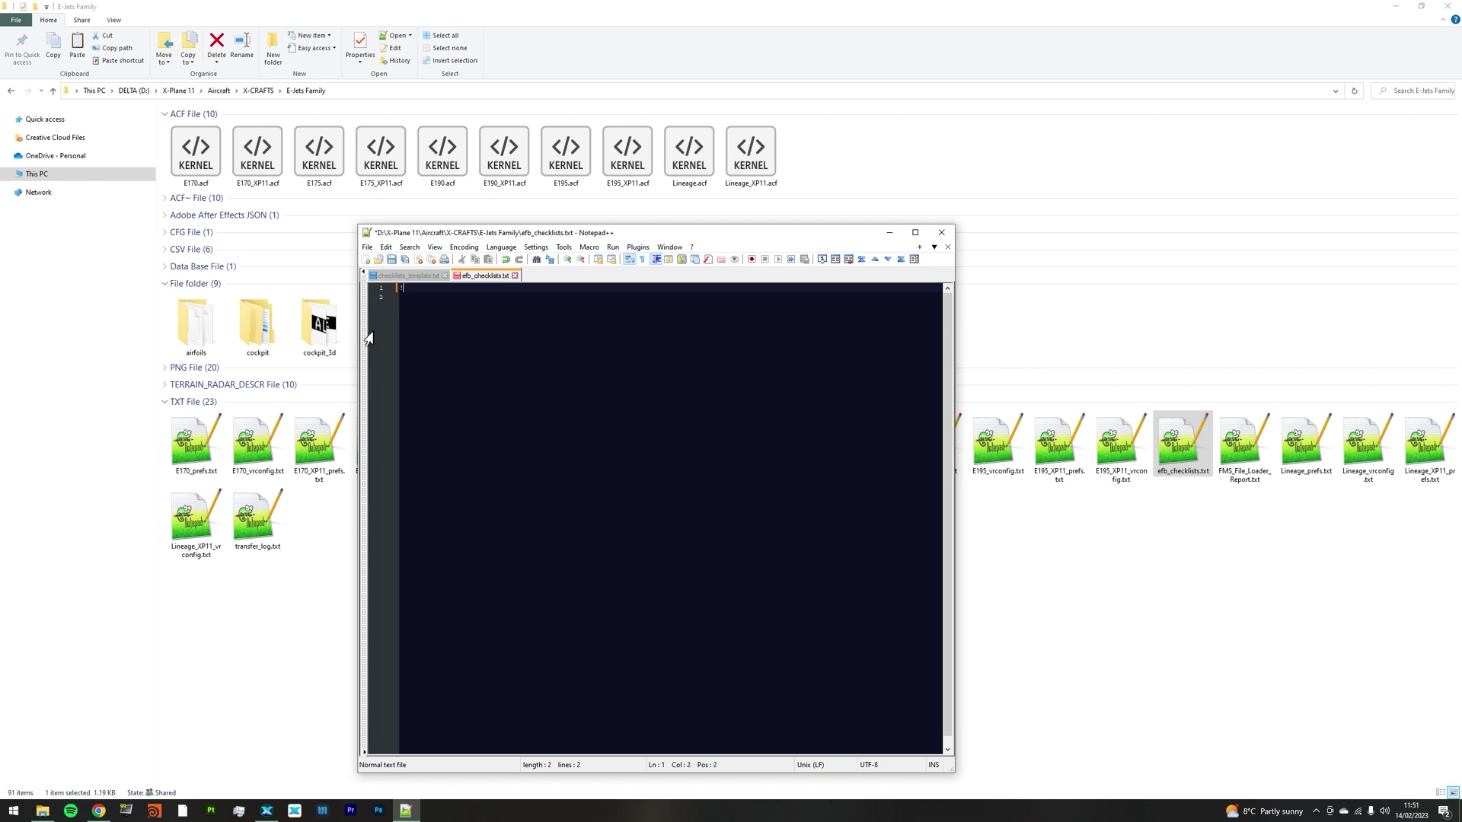
text(omment that will not be displayed)
key(Return)
key(Return)
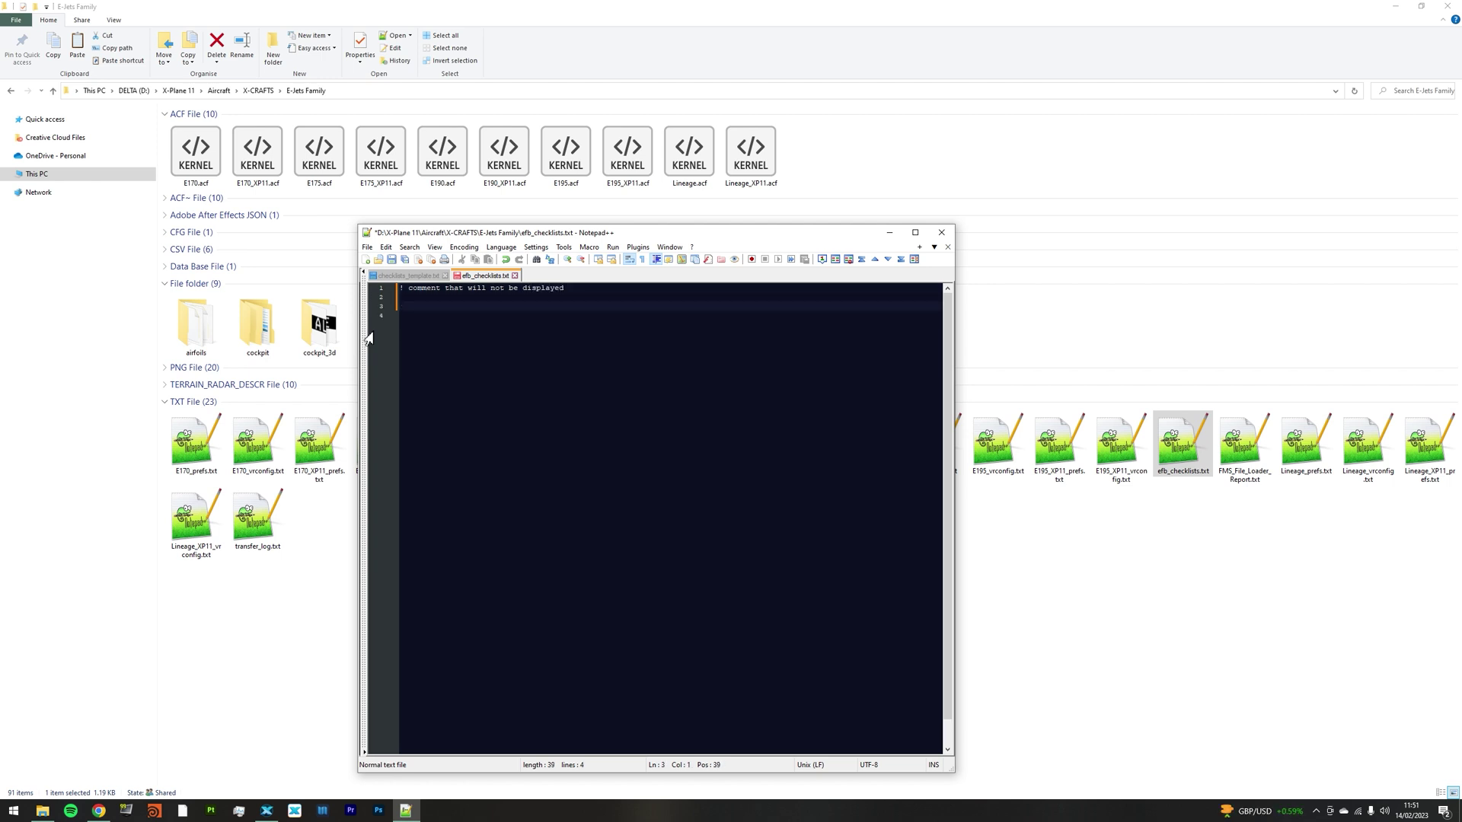
text(# This is a page heading)
key(BackSpace)
key(BackSpace)
text(linne)
key(Return)
key(Return)
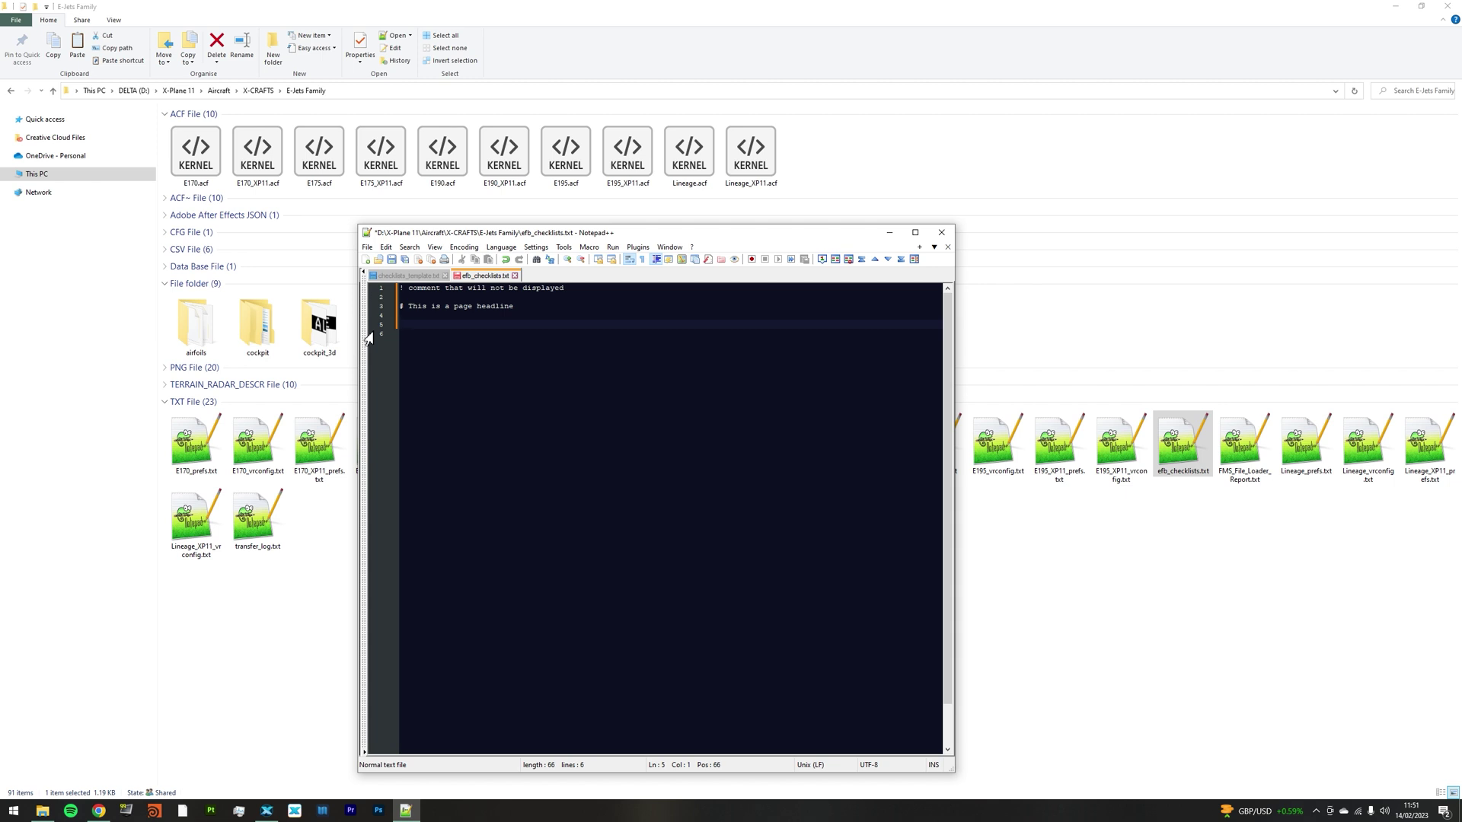
Add 'Checklist item 1' (ON) and 'Checklist item 2: AUTO' lines, followed by a '$' line.
text(Checklist item 1:   ON)
key(Return)
text(Checklist item 2:)
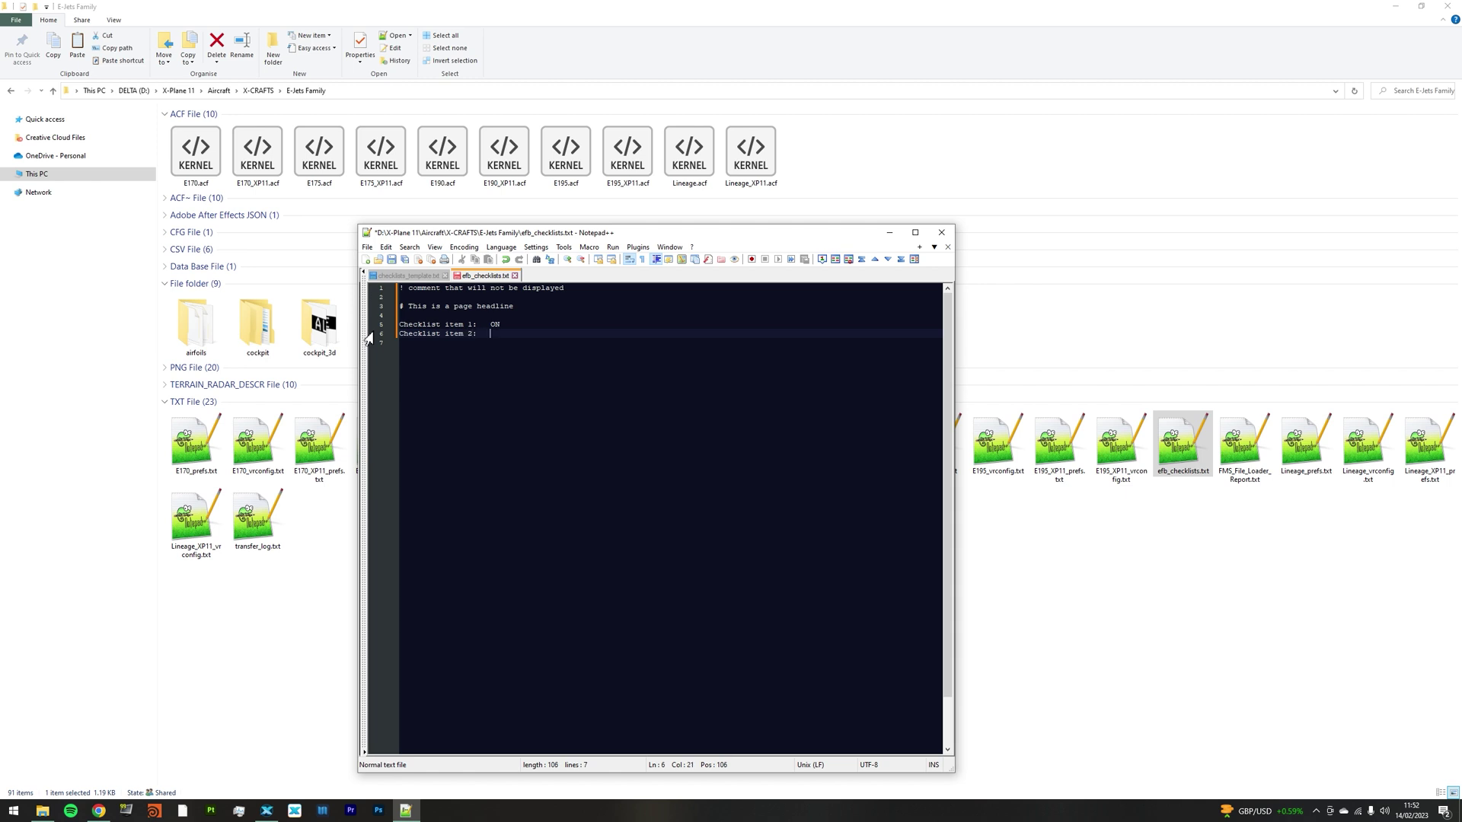
text(   AUTO)
key(BackSpace)
key(BackSpace)
key(Return)
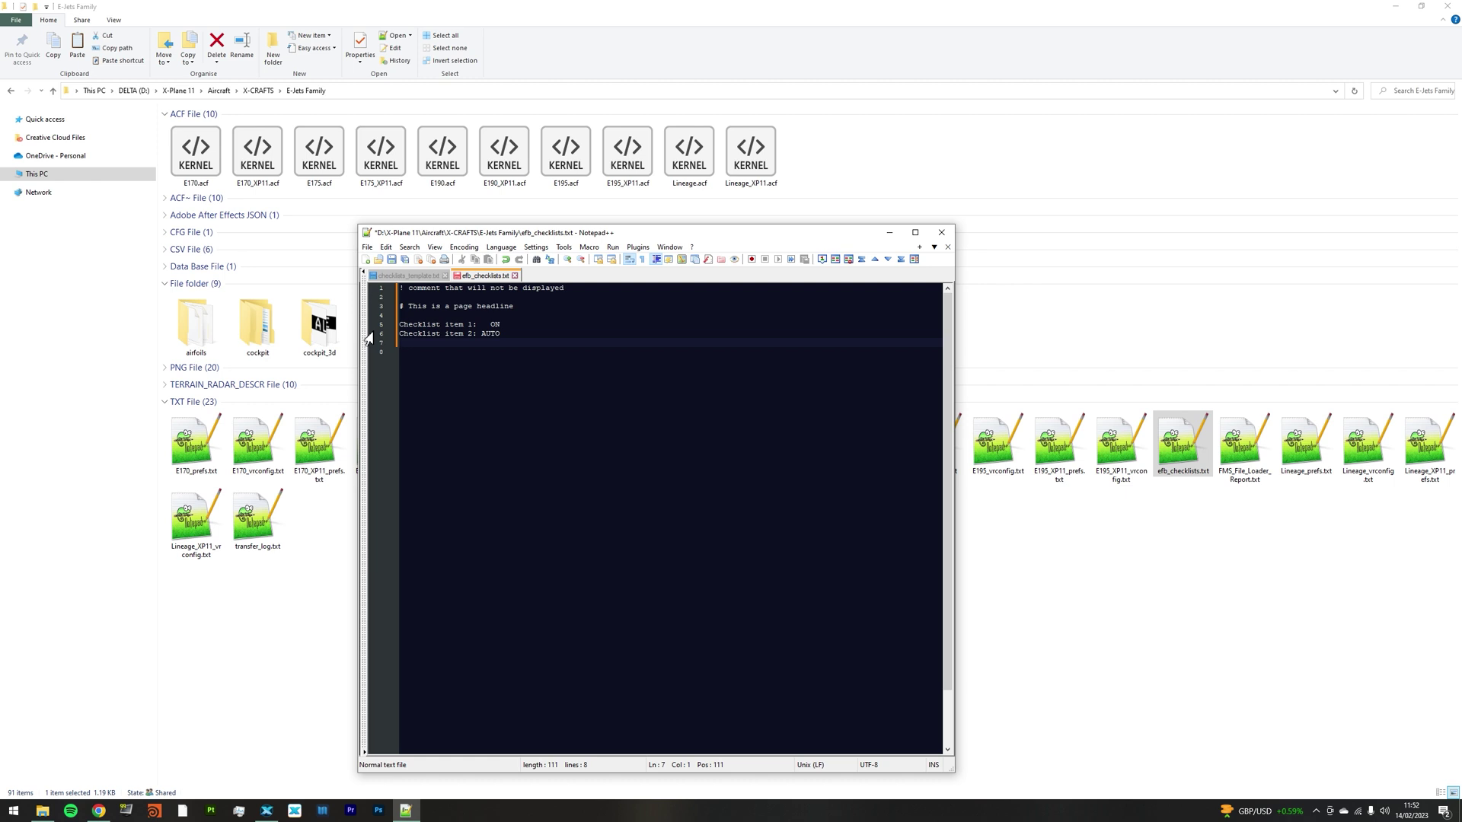
key(Up)
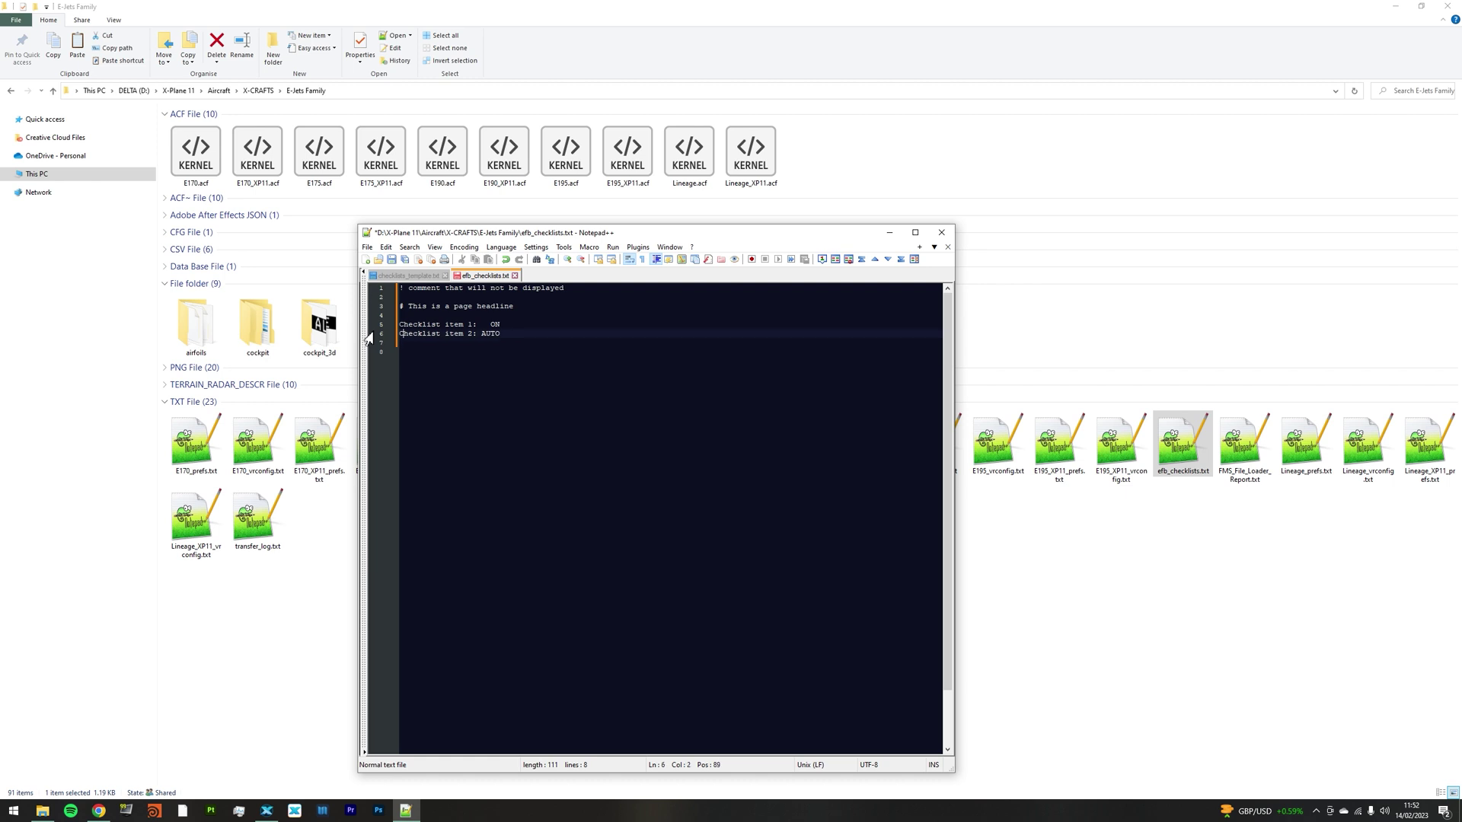
key(shift+Right)
key(shift+Right)
key(shift+Right)
key(shift+Right)
key(shift+Right)
key(shift+Right)
key(shift+Right)
key(shift+Right)
key(shift+Right)
key(shift+Right)
key(shift+Right)
key(shift+Right)
key(shift+Right)
key(shift+Right)
key(Right)
key(Down)
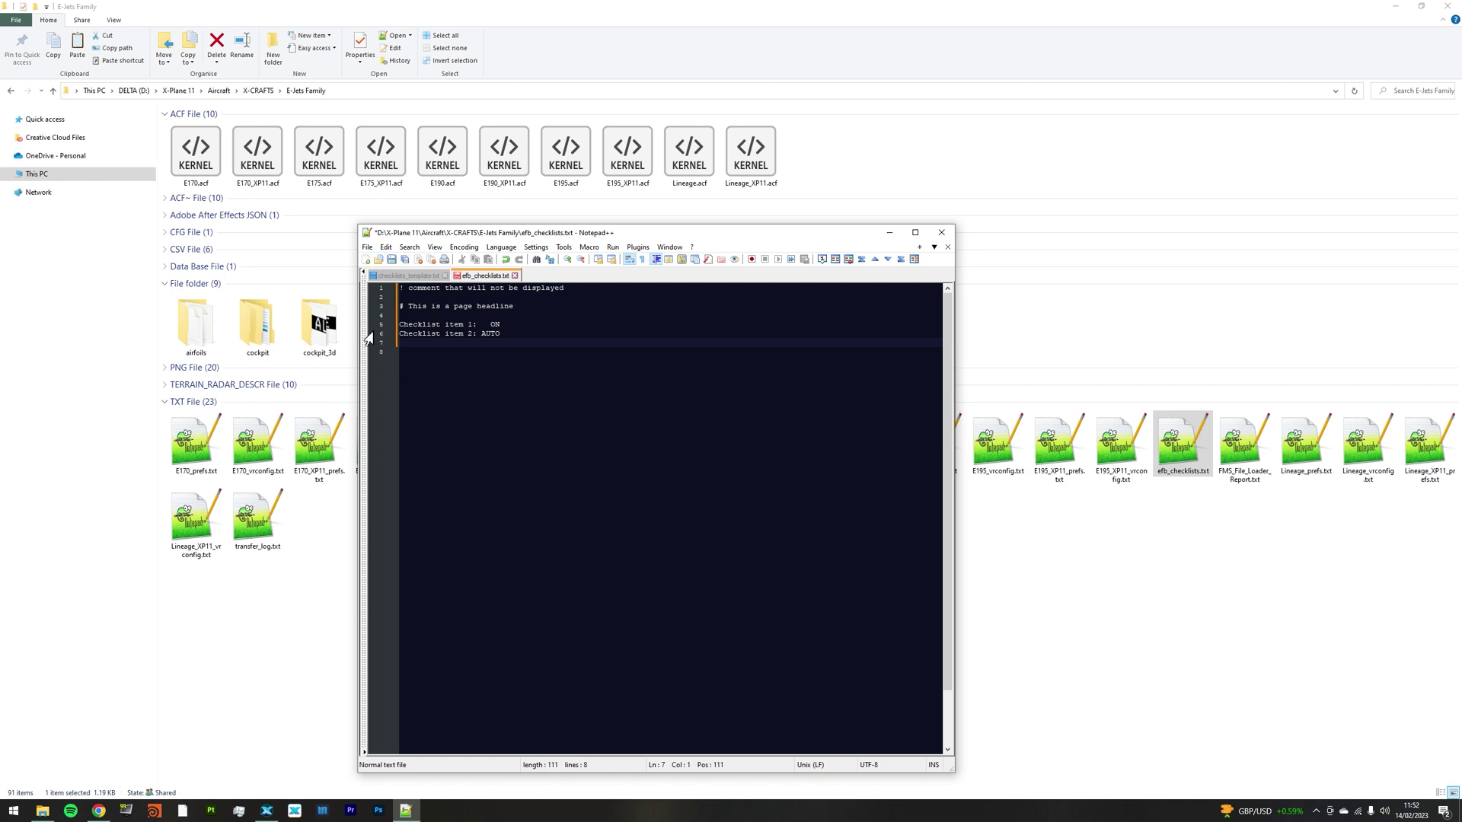
text($)
key(Return)
Copy the two checklist item lines and paste three copies below the '$' line.
key(Up)
key(Up)
key(Up)
key(shift+Down)
key(shift+Down)
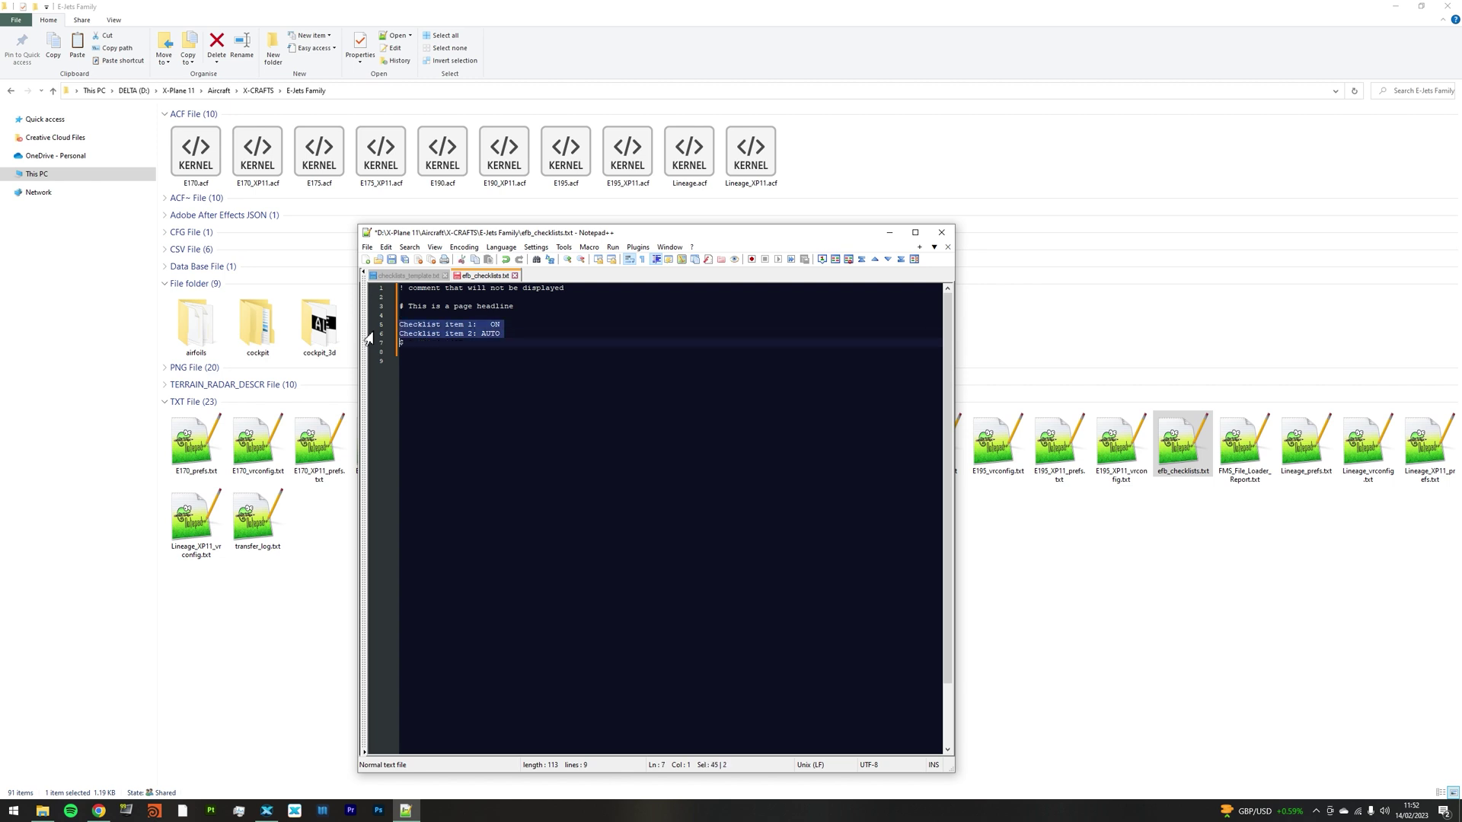
key(ctrl+c)
key(Down)
key(ctrl+v)
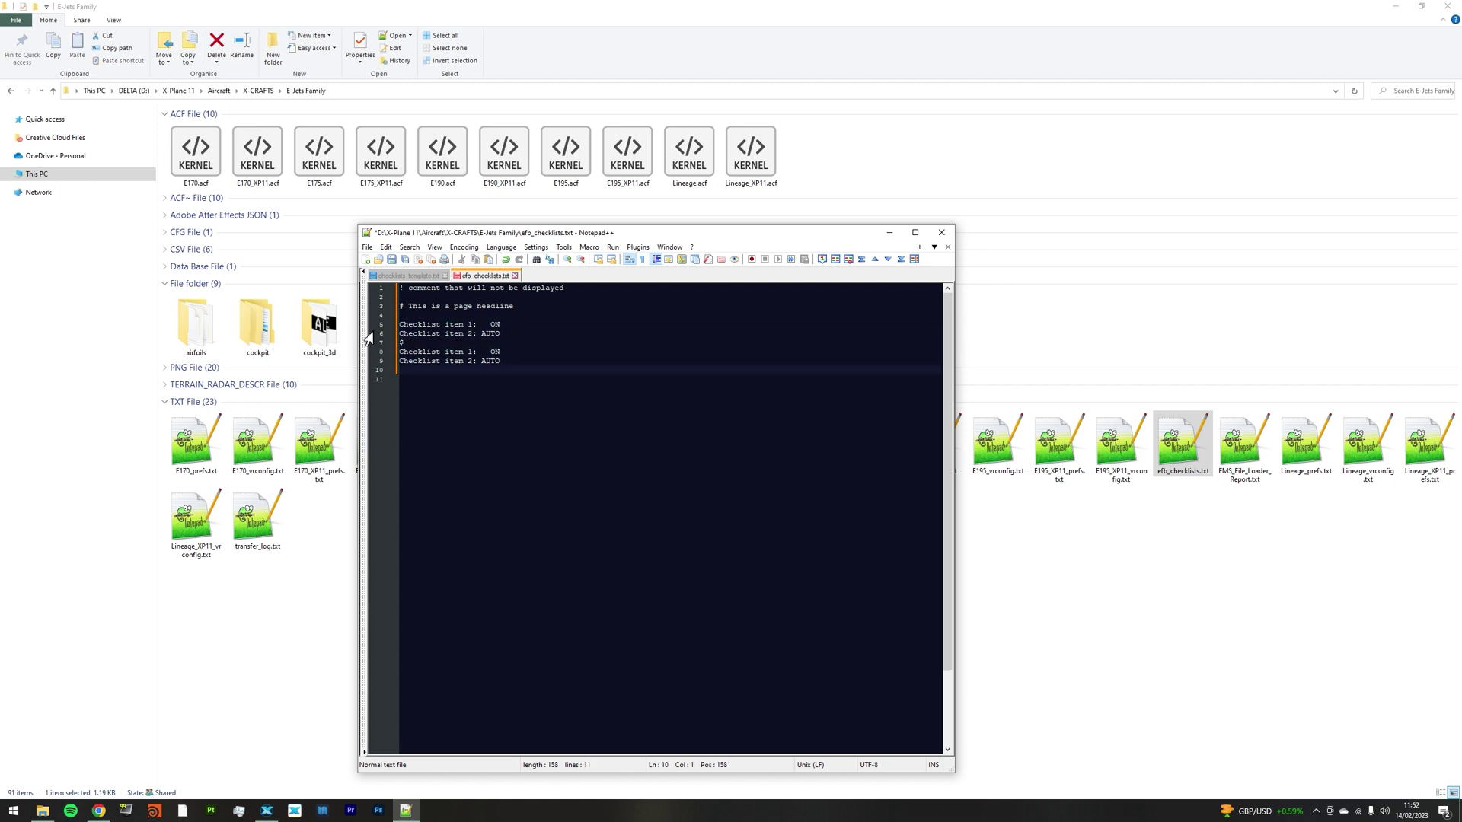
key(ctrl+v)
key(ctrl+v)
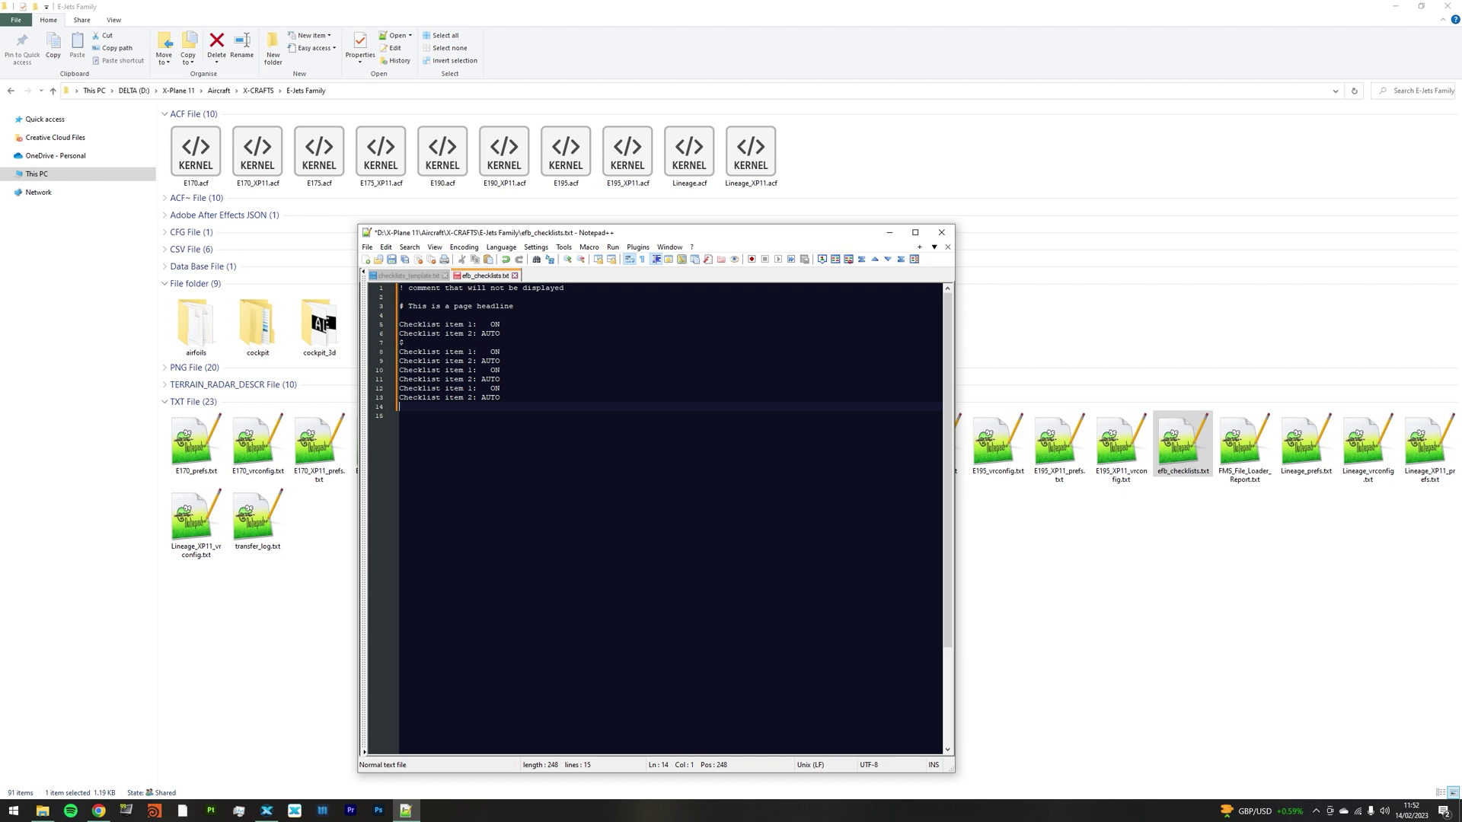
Renumber the pasted lines as Checklist items 3 through 8.
click(468, 352)
click(473, 361)
click(473, 370)
key(BackSpace)
text(5)
click(473, 379)
key(BackSpace)
text(6)
click(473, 388)
key(BackSpace)
text(7)
click(472, 397)
key(BackSpace)
text(8)
Insert a blank line after line 9 and blank lines above Checklist item 7.
click(500, 361)
key(Return)
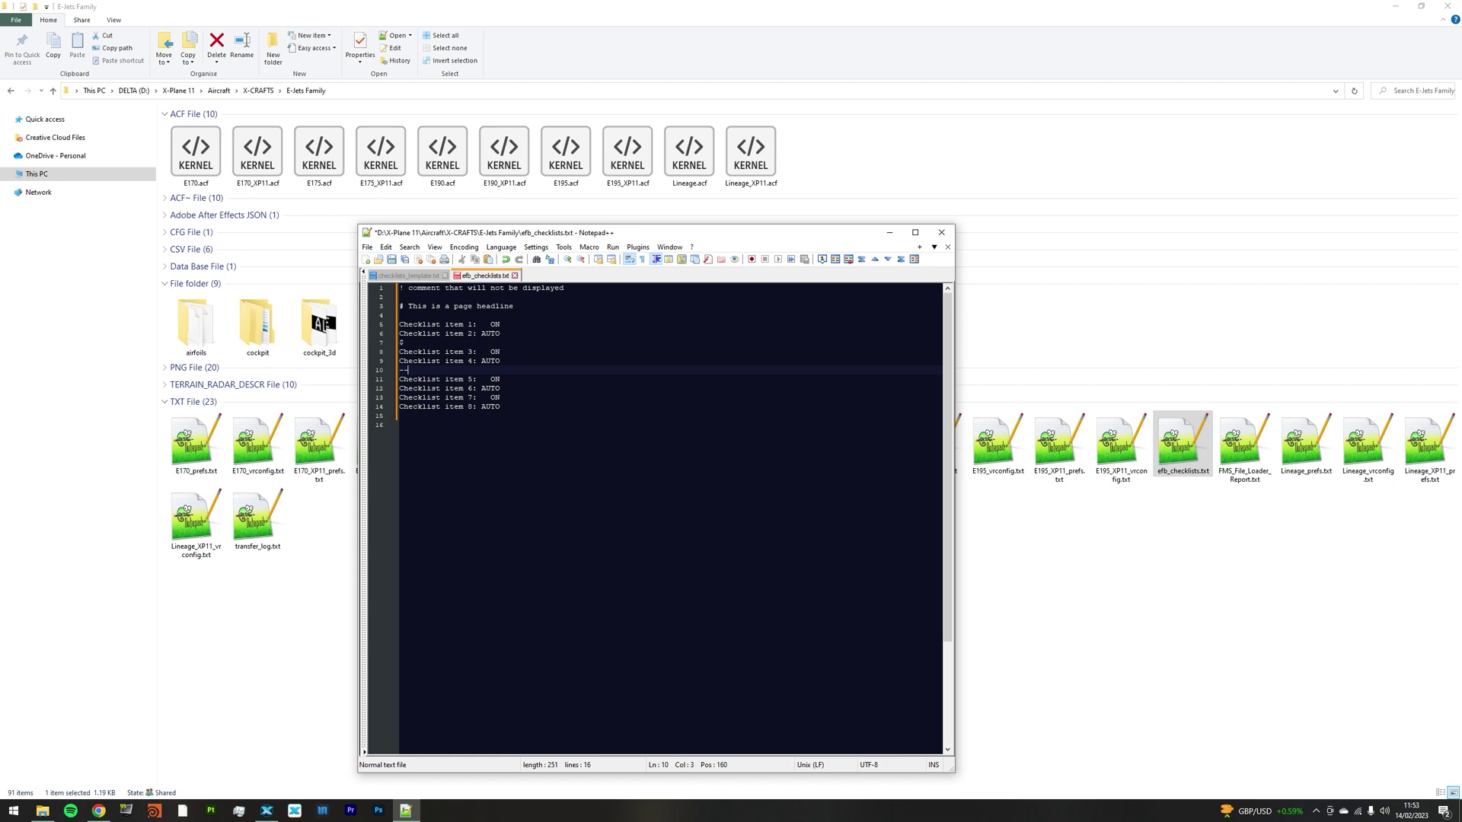
key(Down)
key(Down)
key(Down)
key(Home)
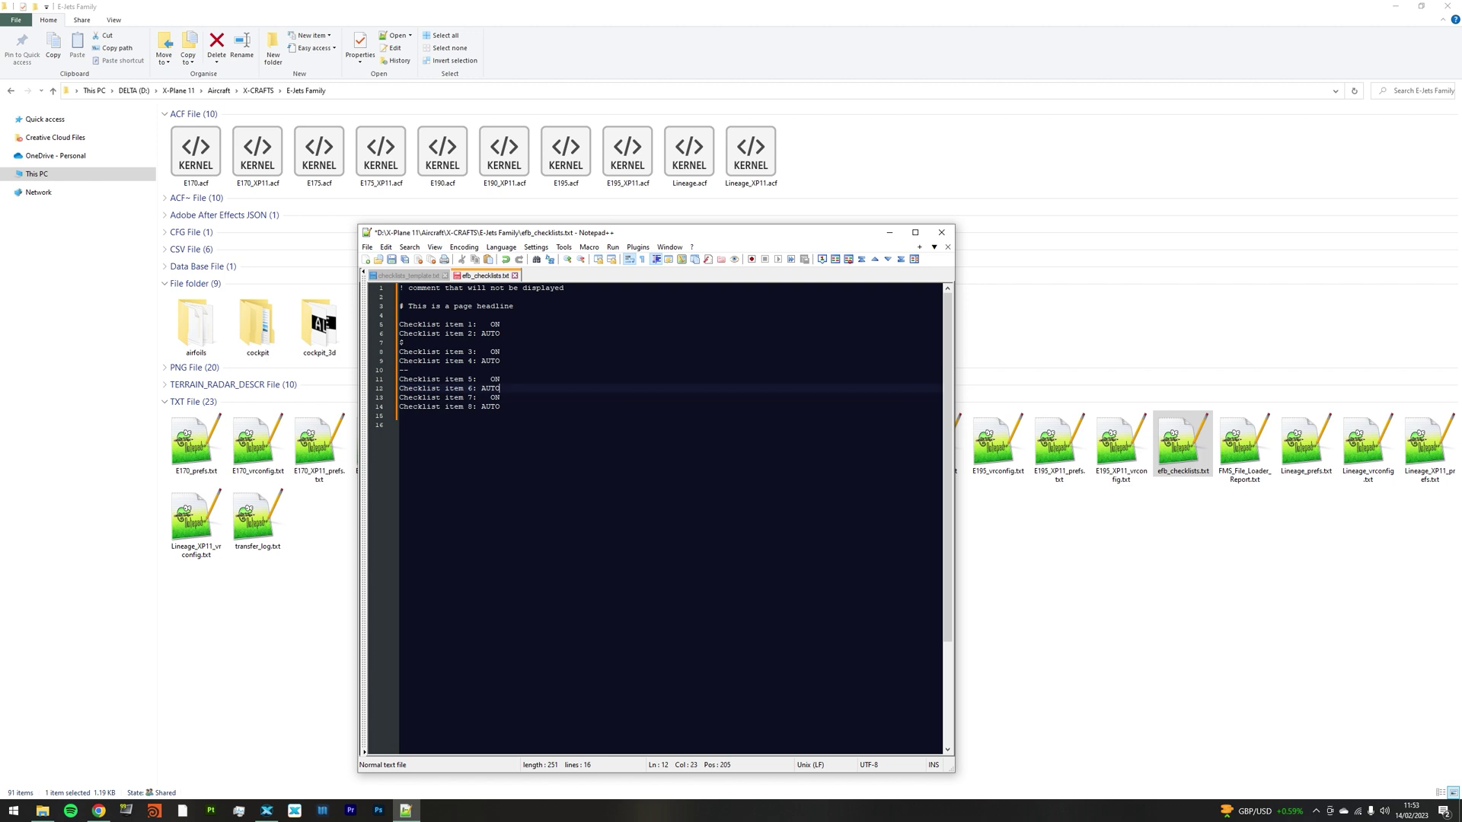
key(Return)
key(Return)
key(Up)
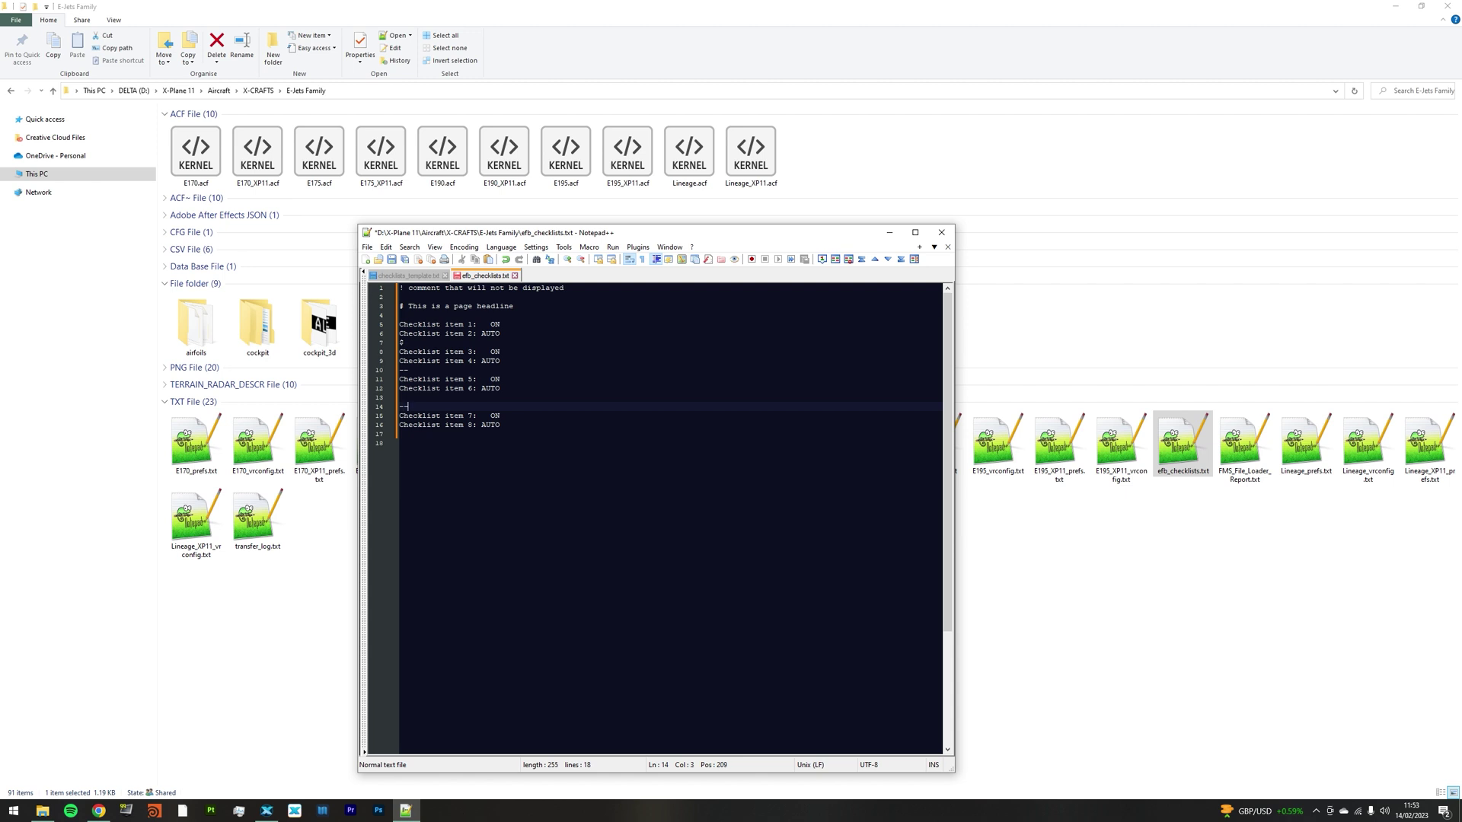
Type the '-- CARROT' divider line above Checklist item 7.
text(-- CARROT)
key(Down)
key(Down)
key(Down)
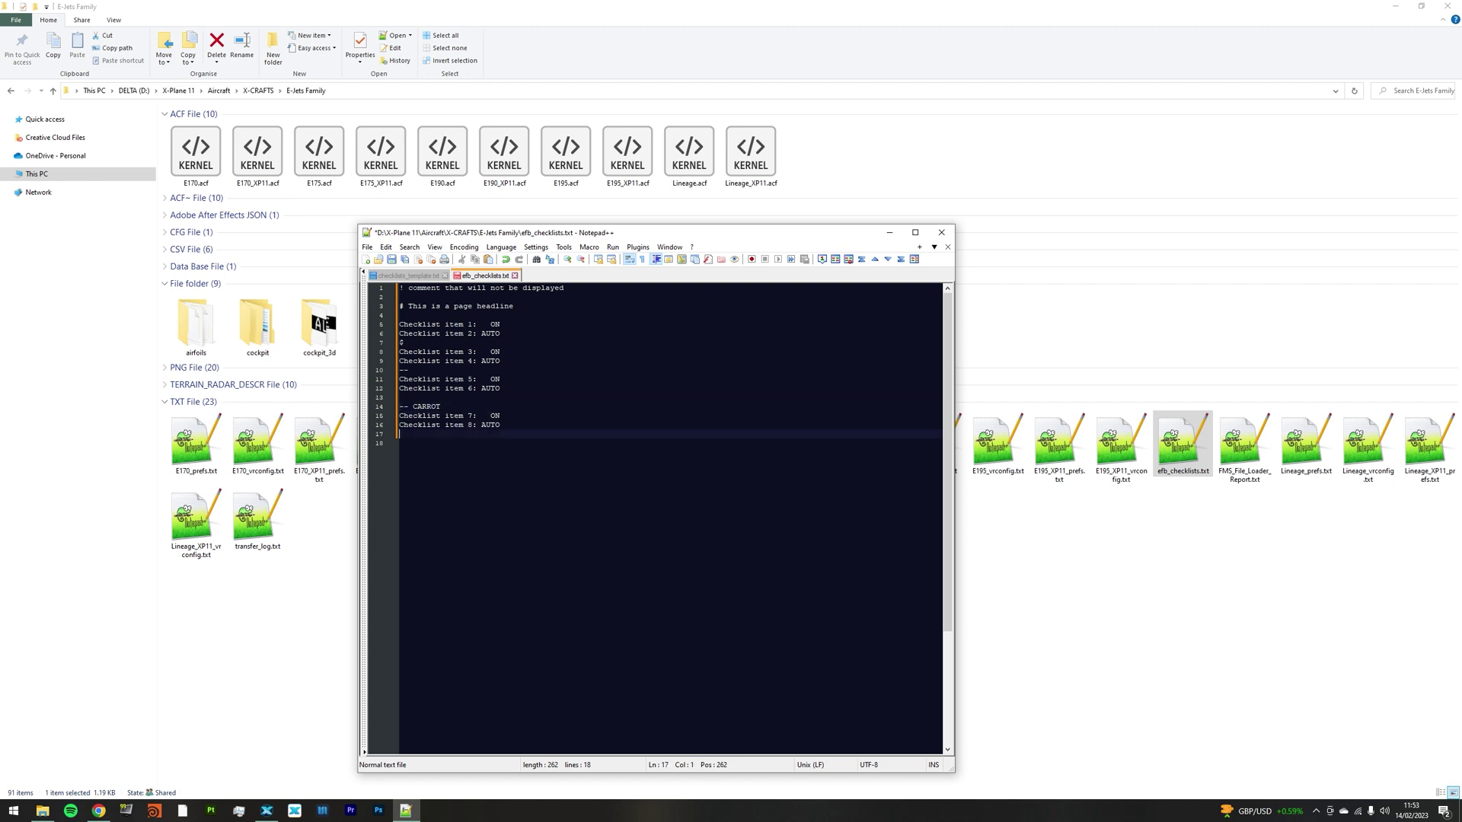
key(Return)
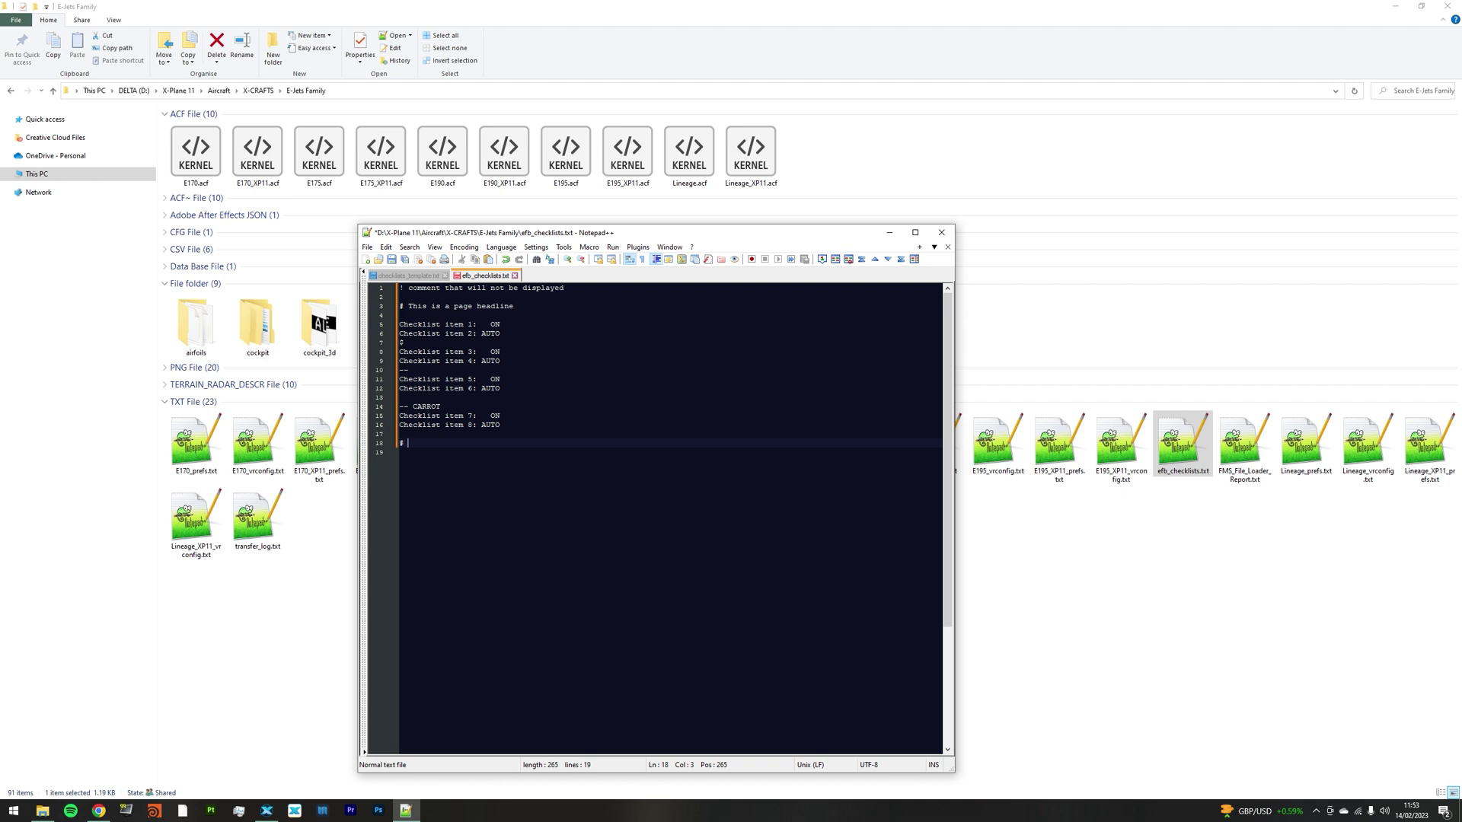
Add '# Page 2' with 'Bananas are: GOOD' and 'Carrots are: BETTER', then save the file.
text(# Page 2)
key(Return)
key(Return)
text(Bananas are)
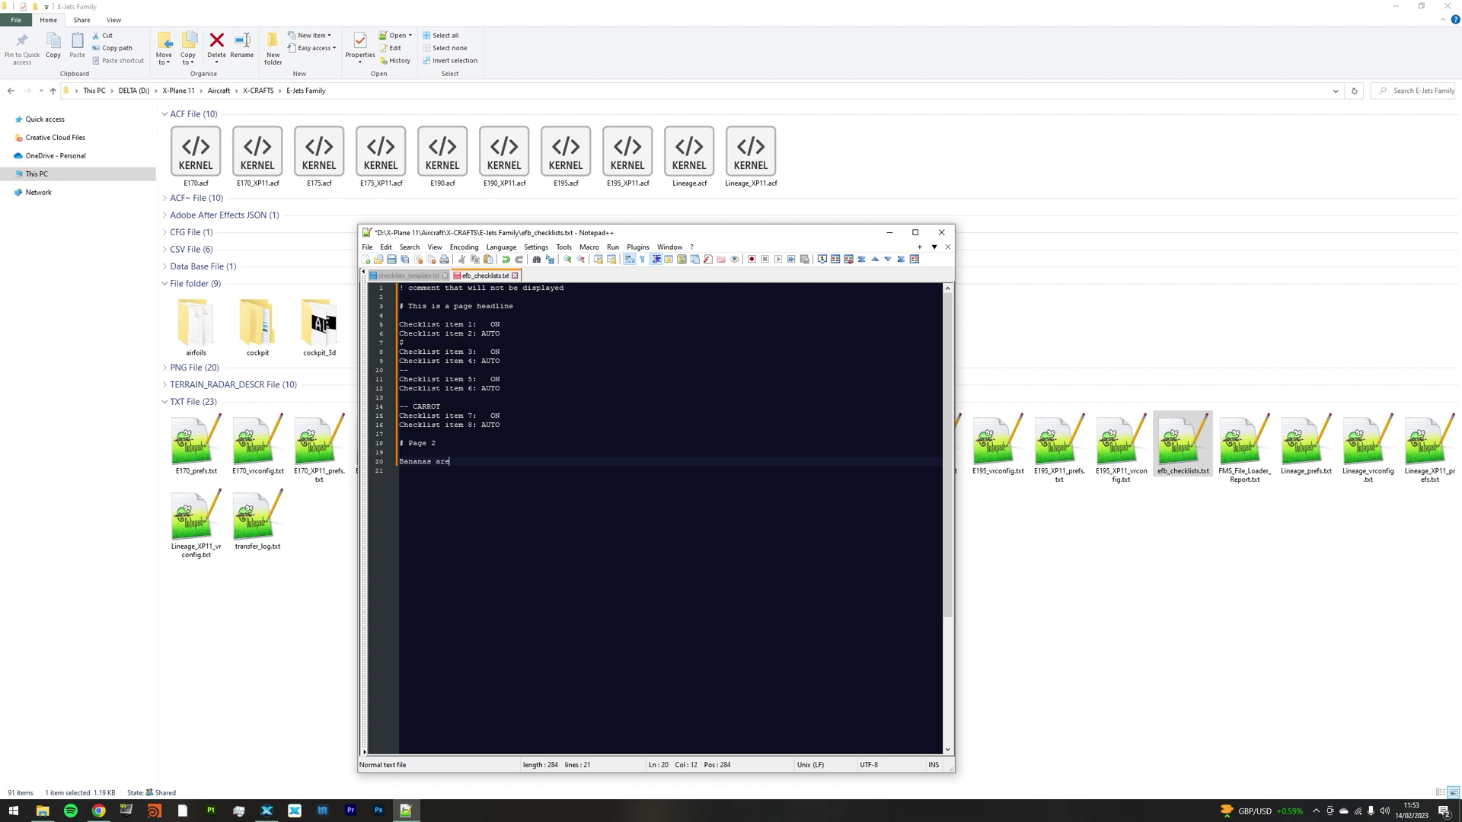
text(: GOOD)
key(Return)
key(Return)
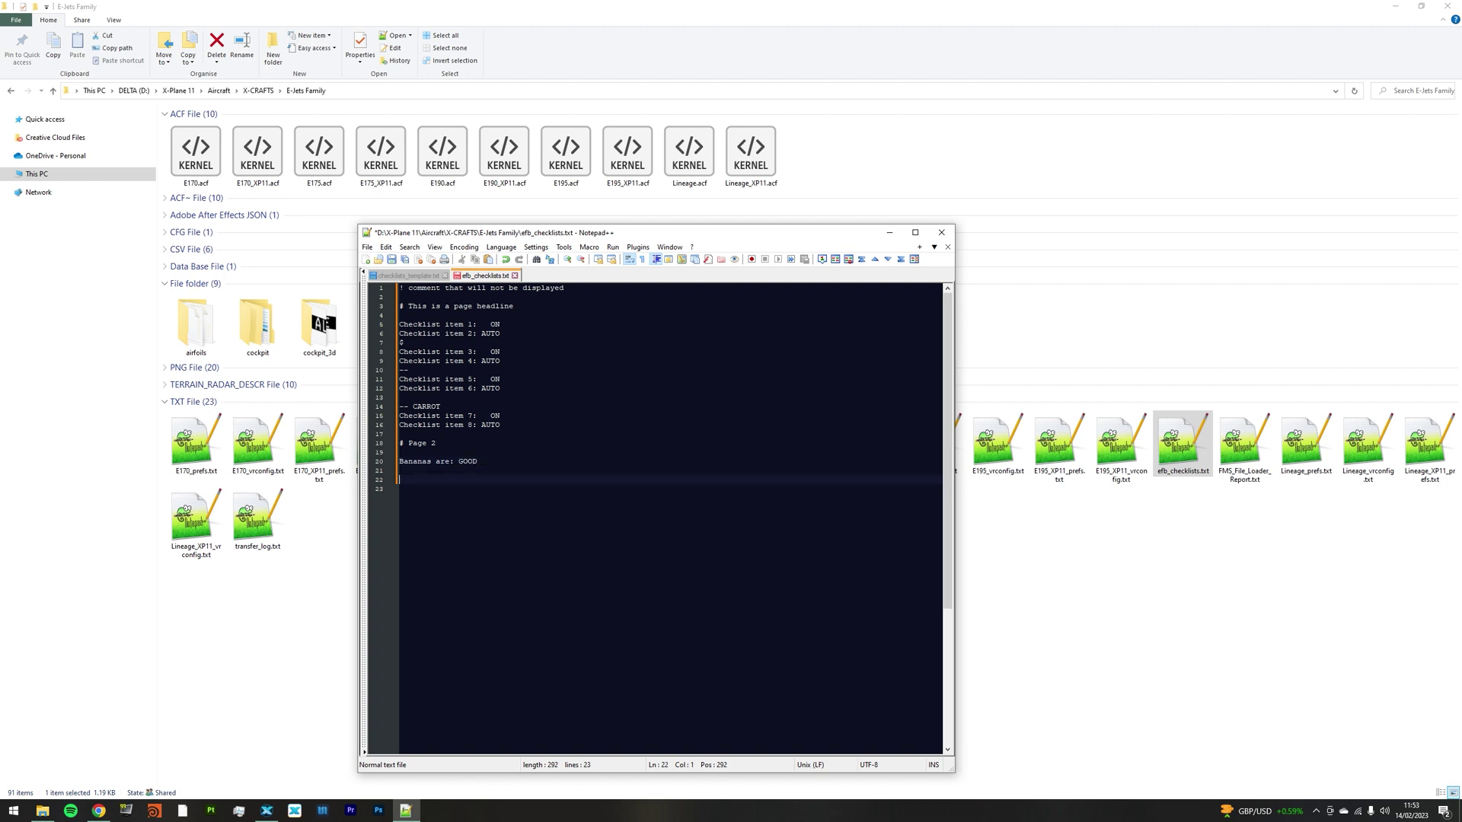
text(Carrots are: BETTER)
key(ctrl+s)
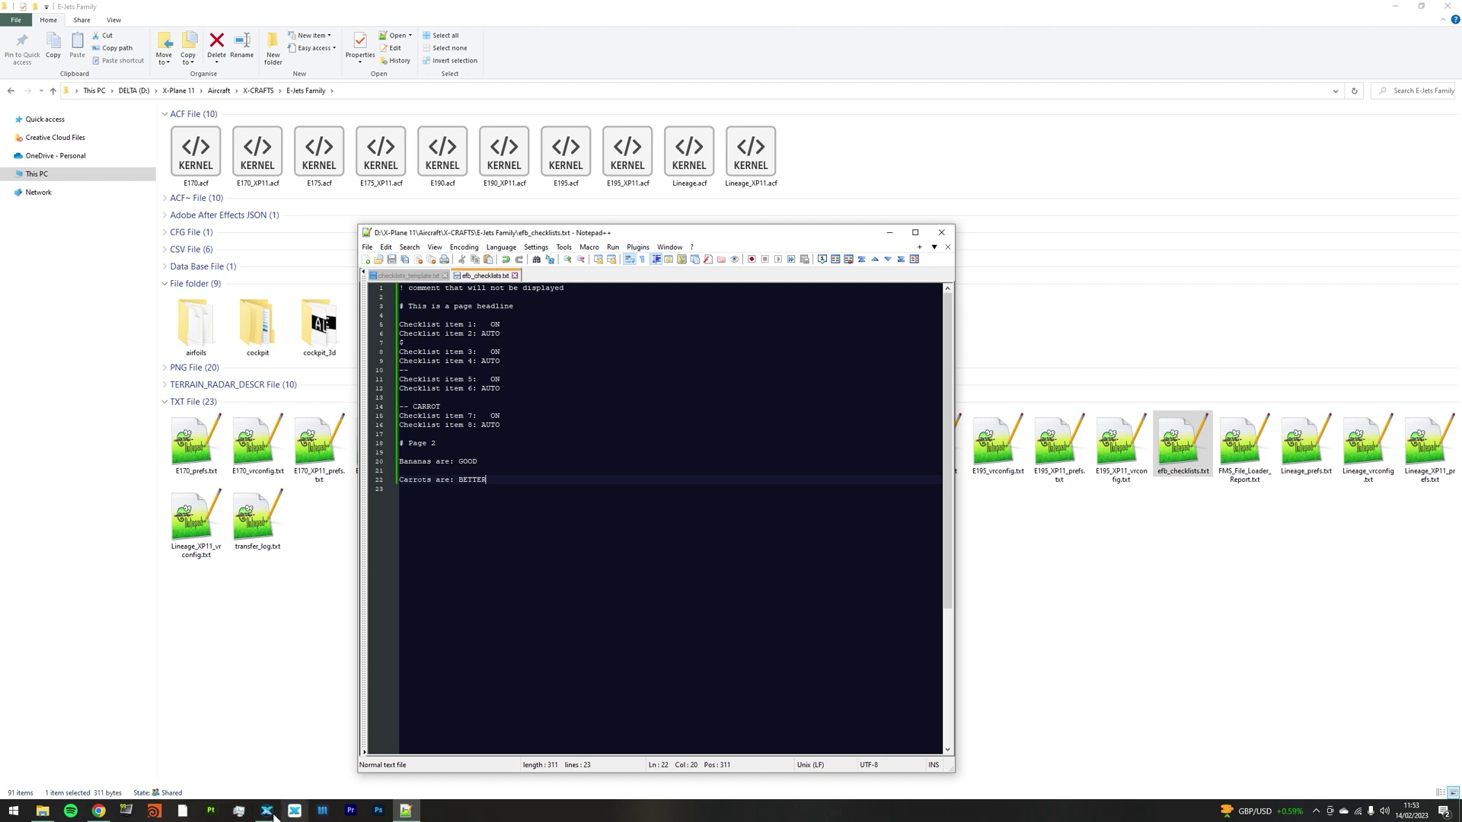
Return to X-Plane and close the developer options menu without reloading anything.
click(267, 813)
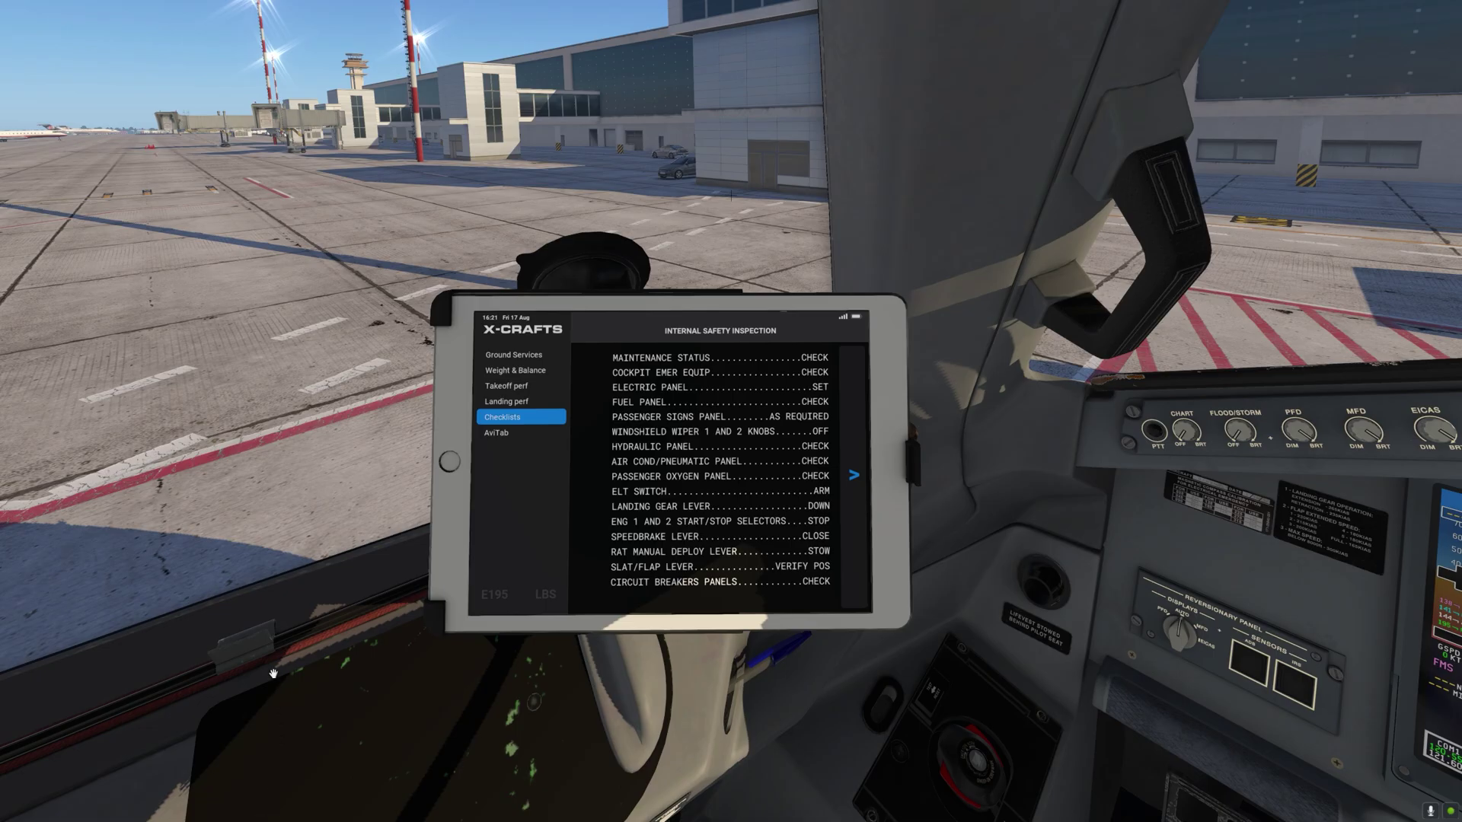
click(215, 10)
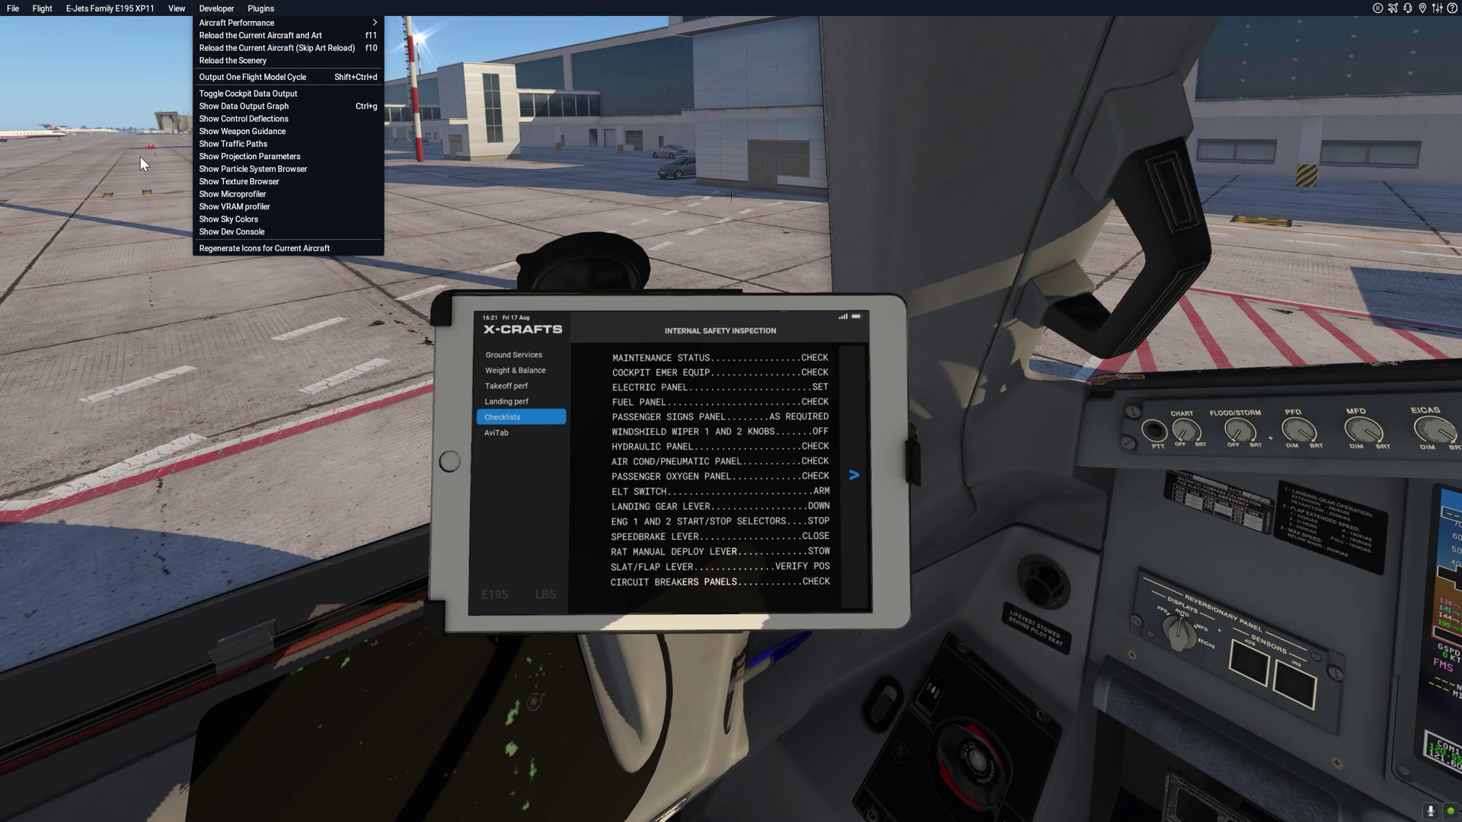
click(224, 349)
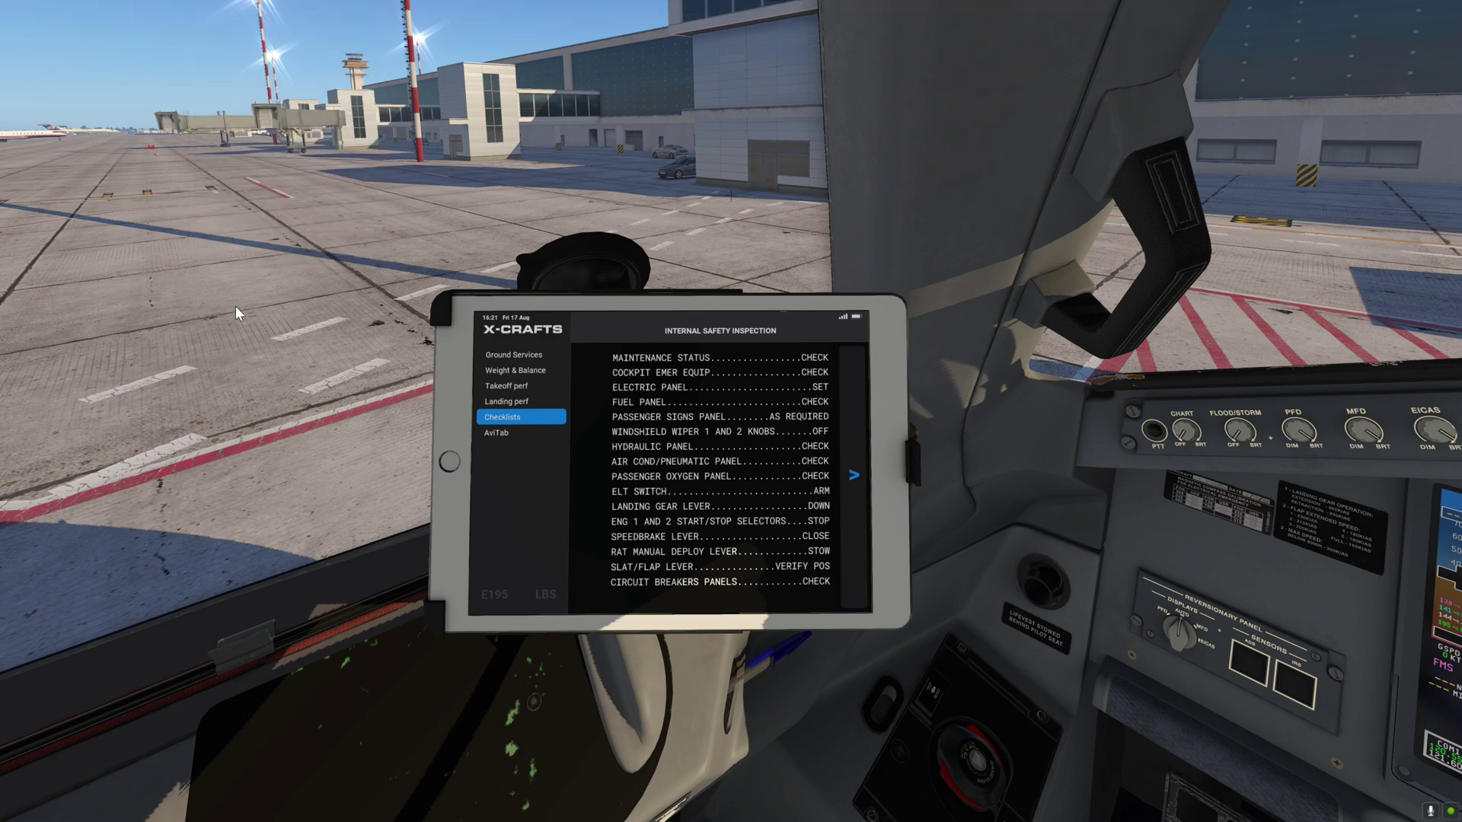
Search keyboard settings for 'efb' to find the Reload checklists binding, then resume the flight.
key(Escape)
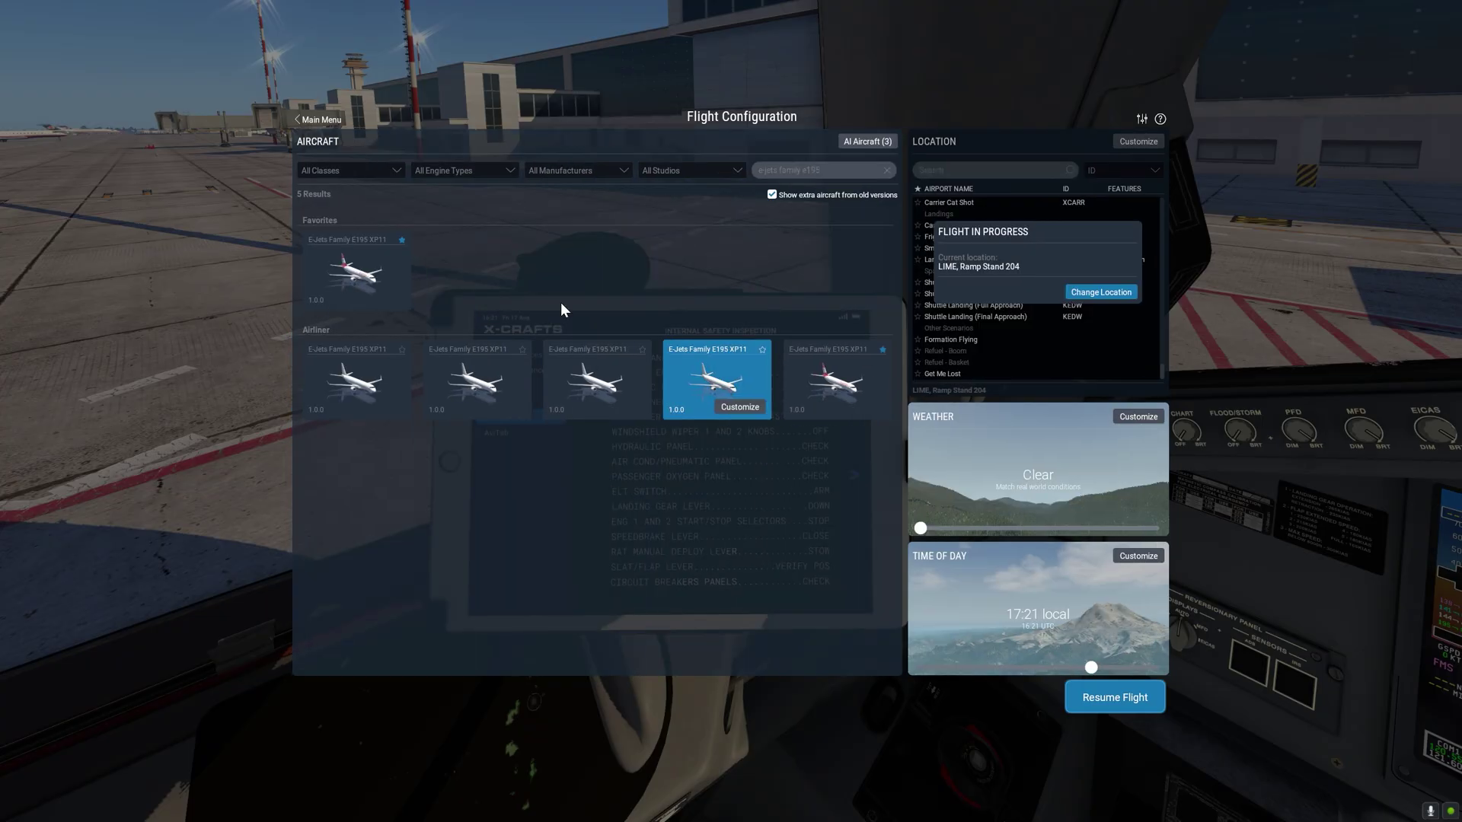
click(1142, 119)
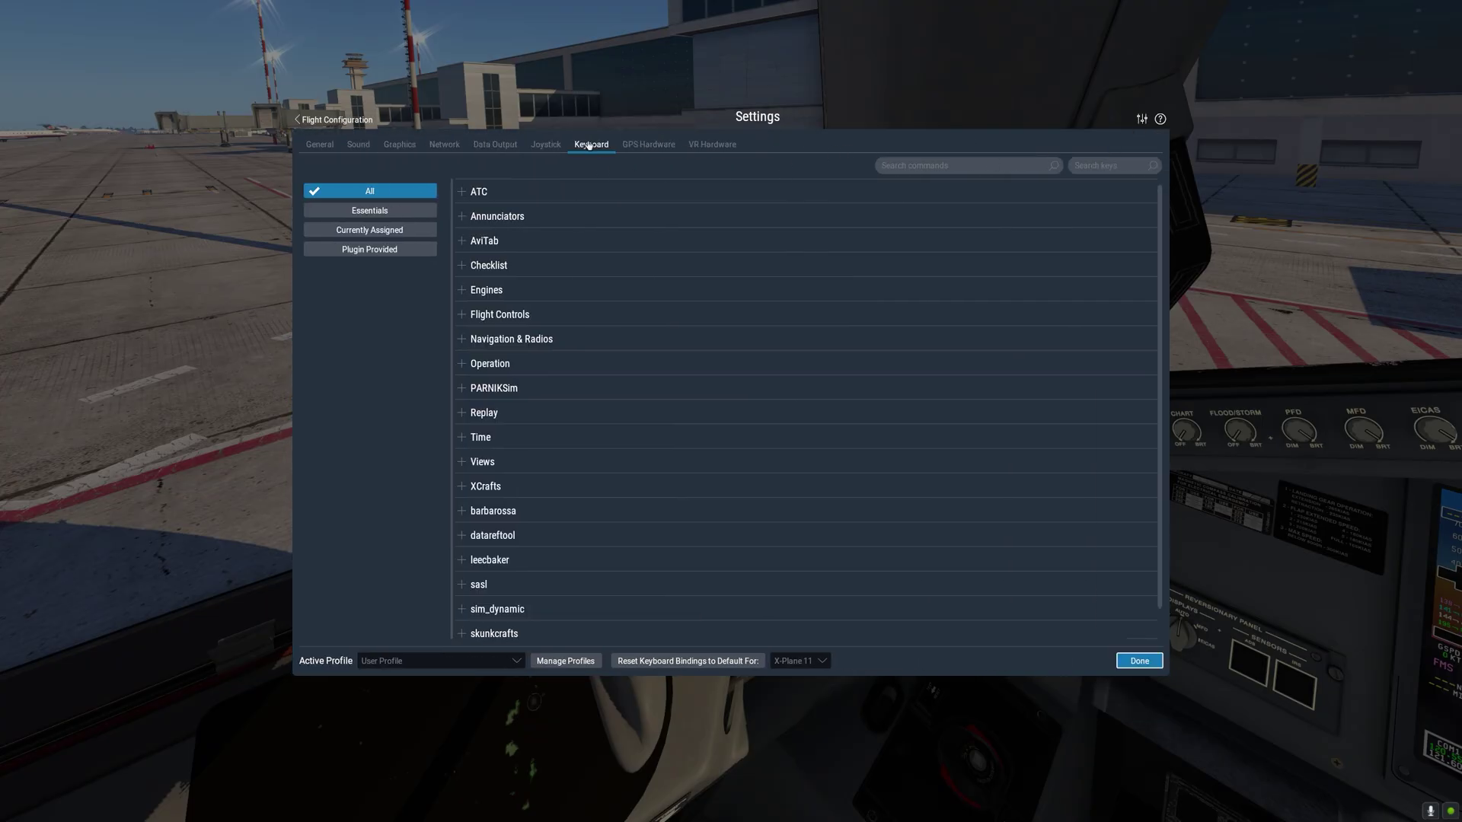
click(954, 167)
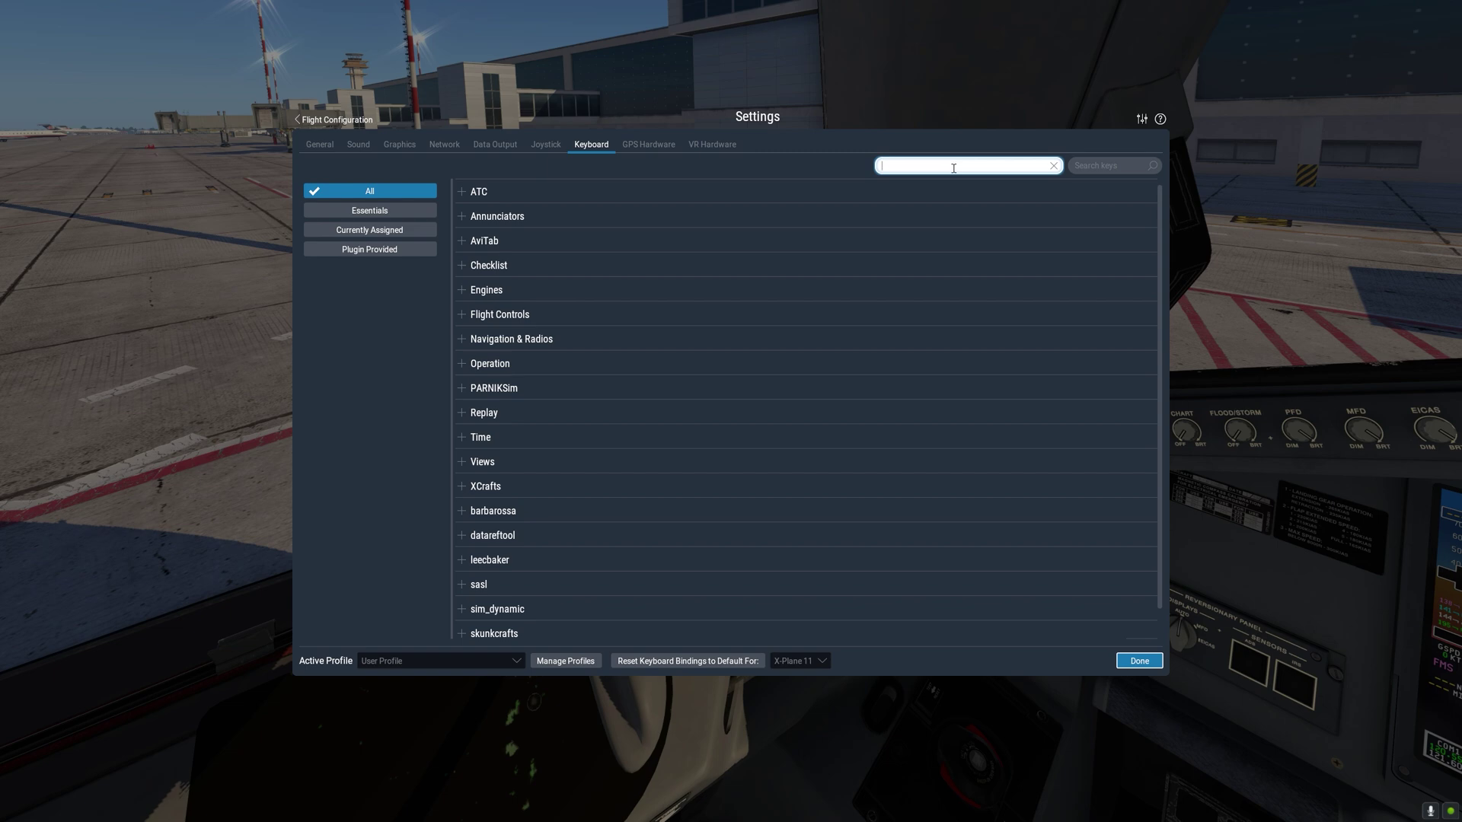
text(efb)
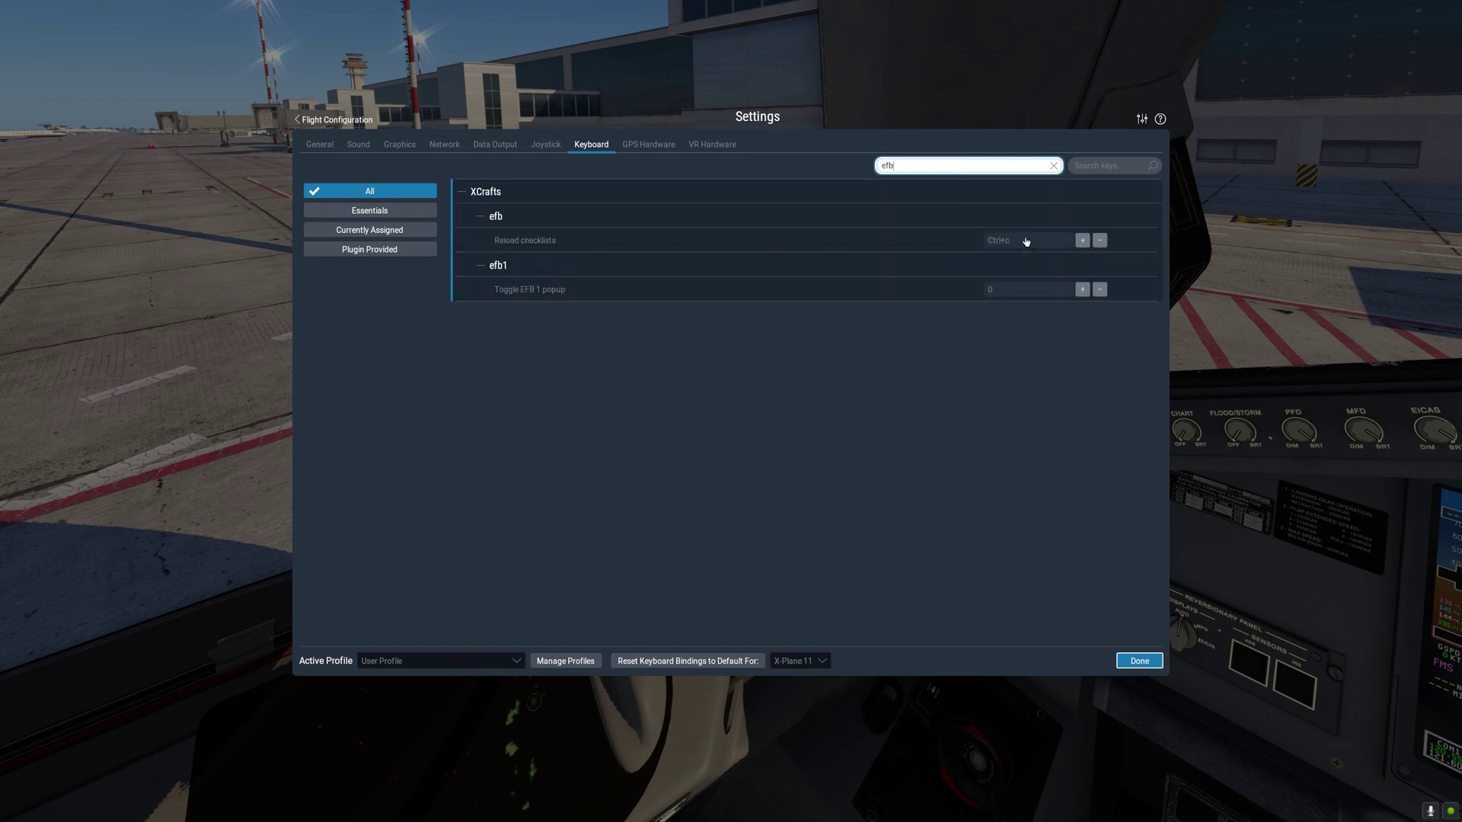
click(1139, 661)
click(1112, 698)
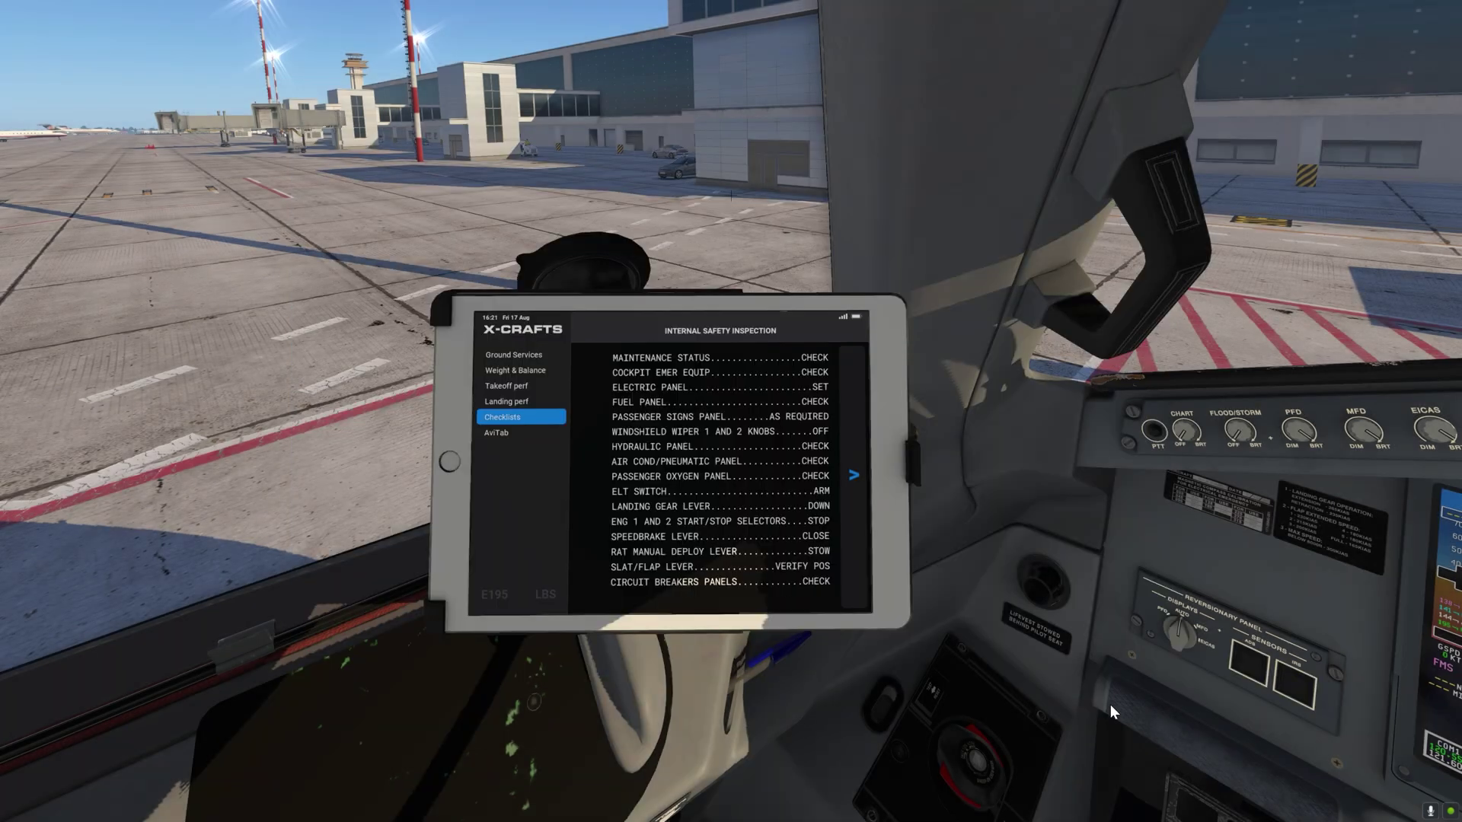
Reload checklists with Ctrl+C, view Page 2 and back to page 1, then open AviTab.
key(ctrl+c)
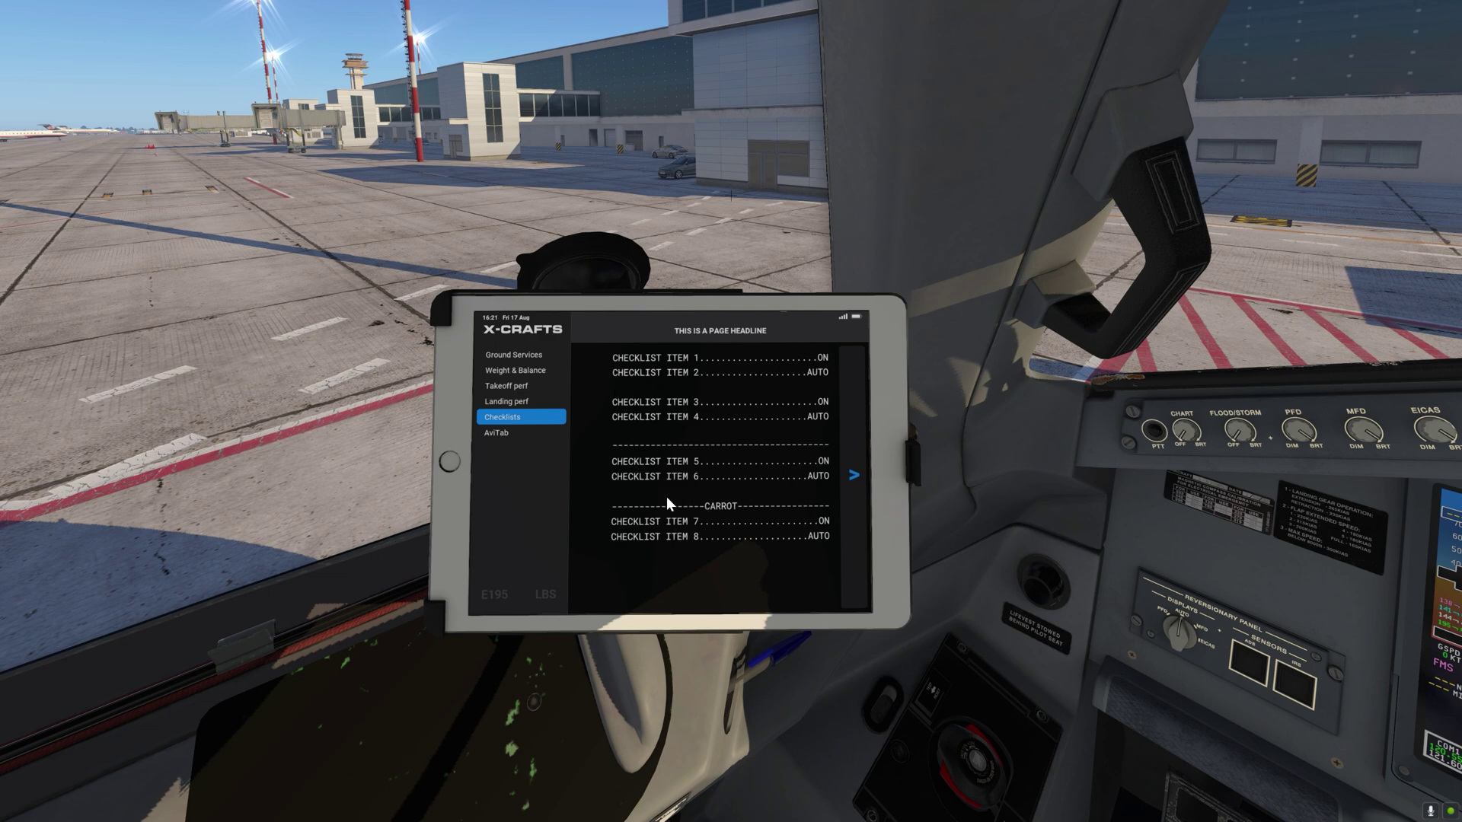
click(852, 474)
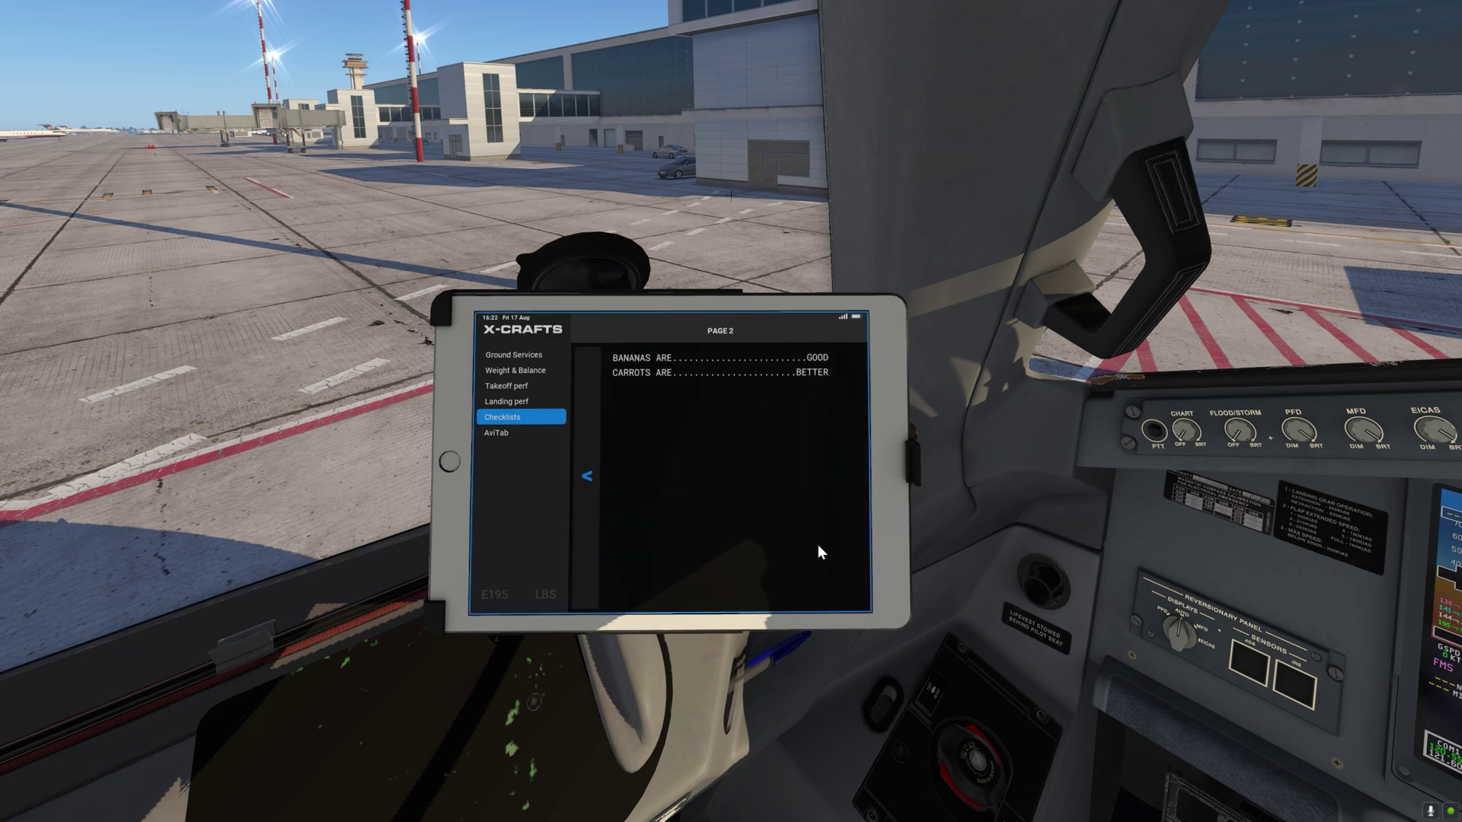
click(585, 476)
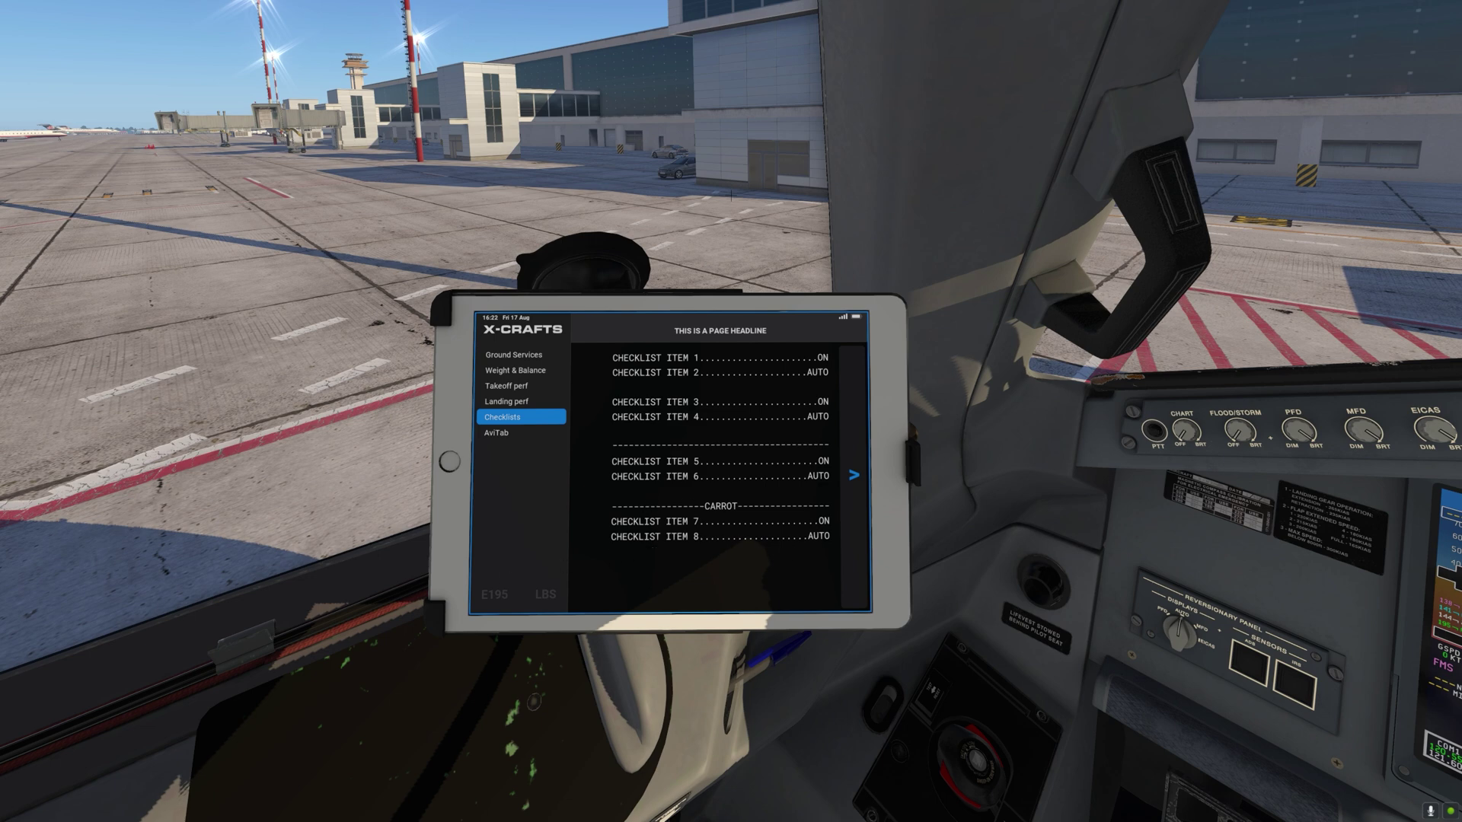
click(496, 433)
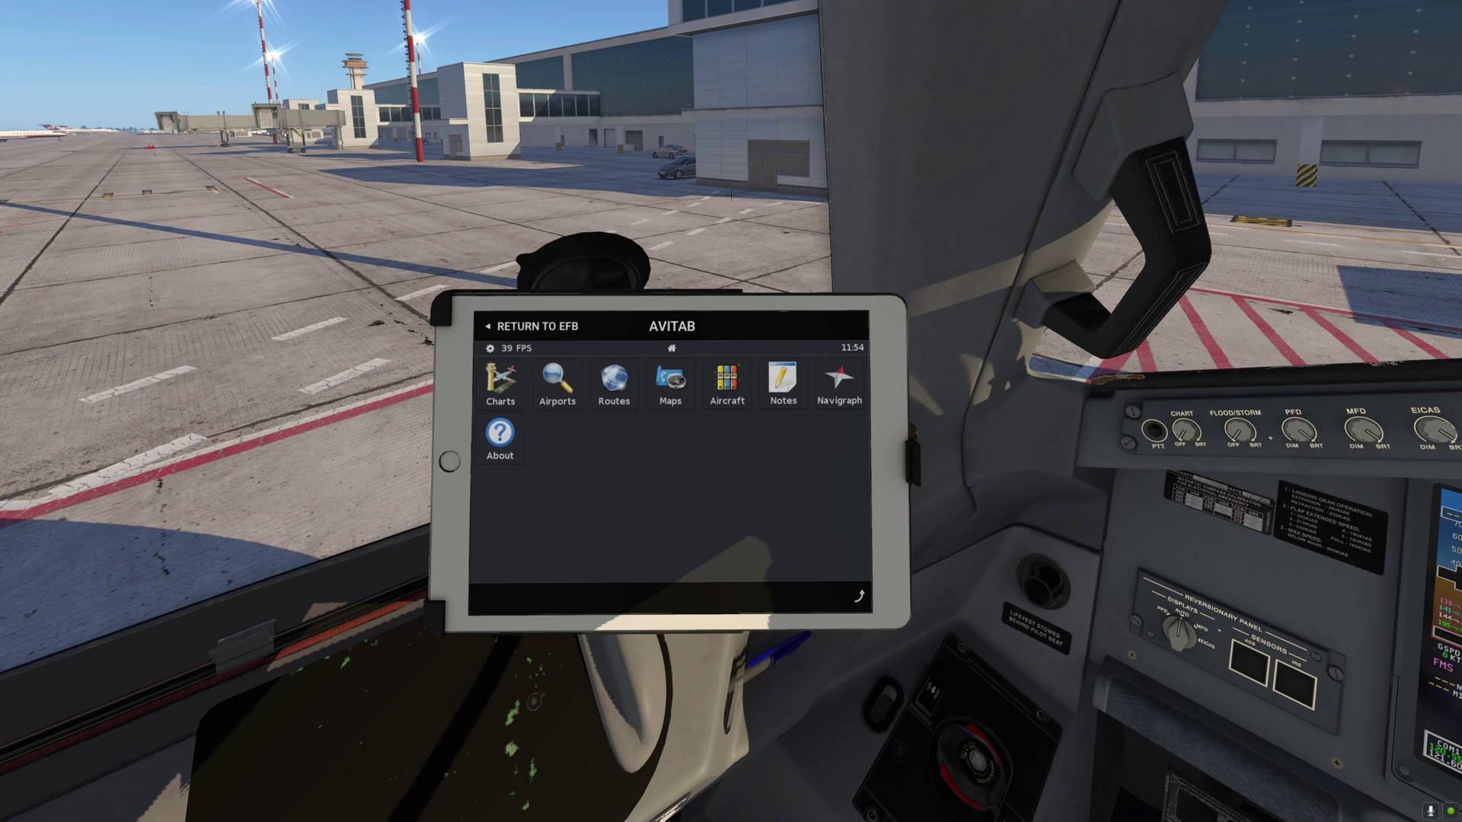
click(859, 596)
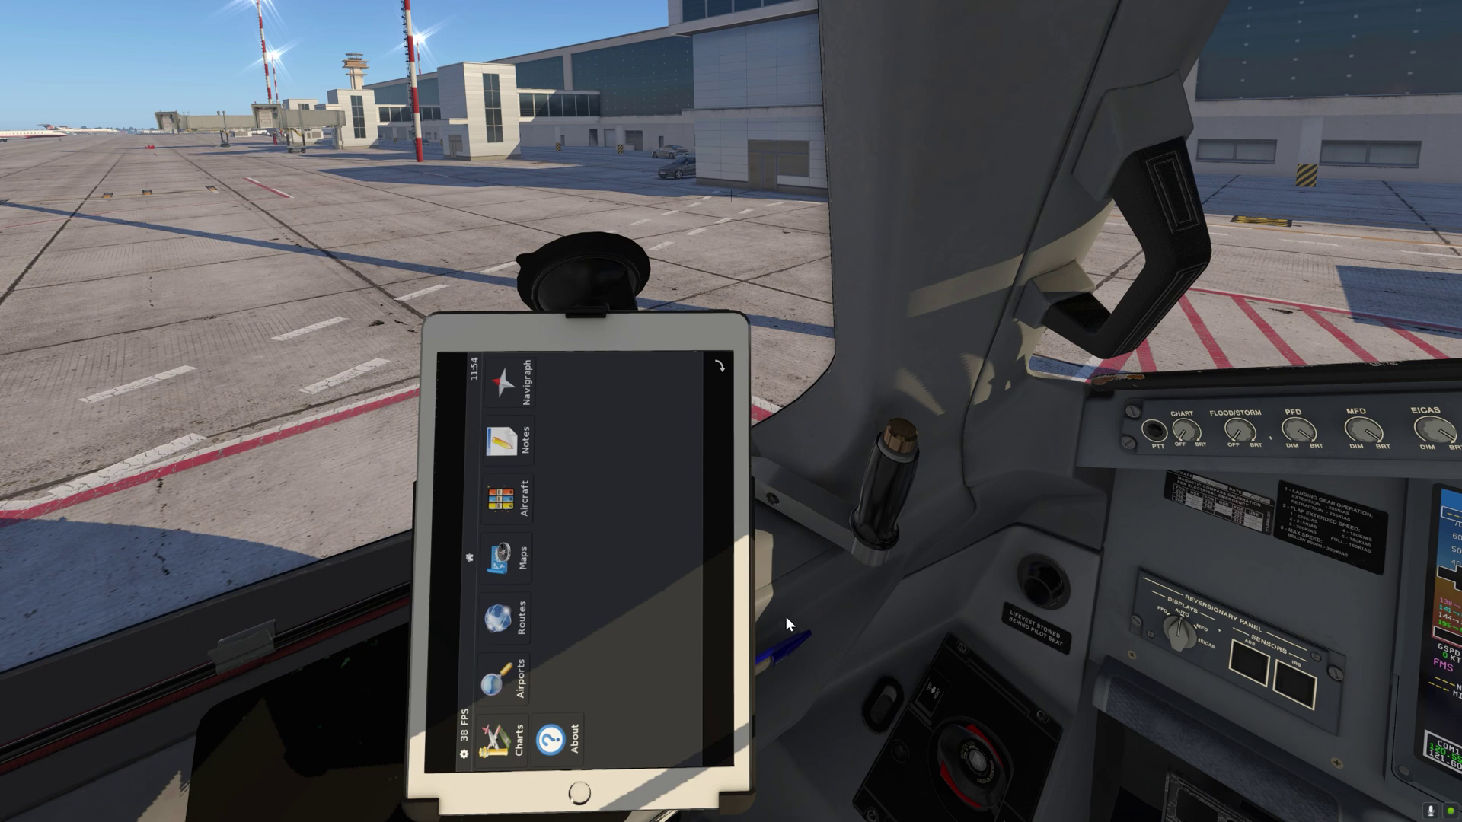
click(723, 369)
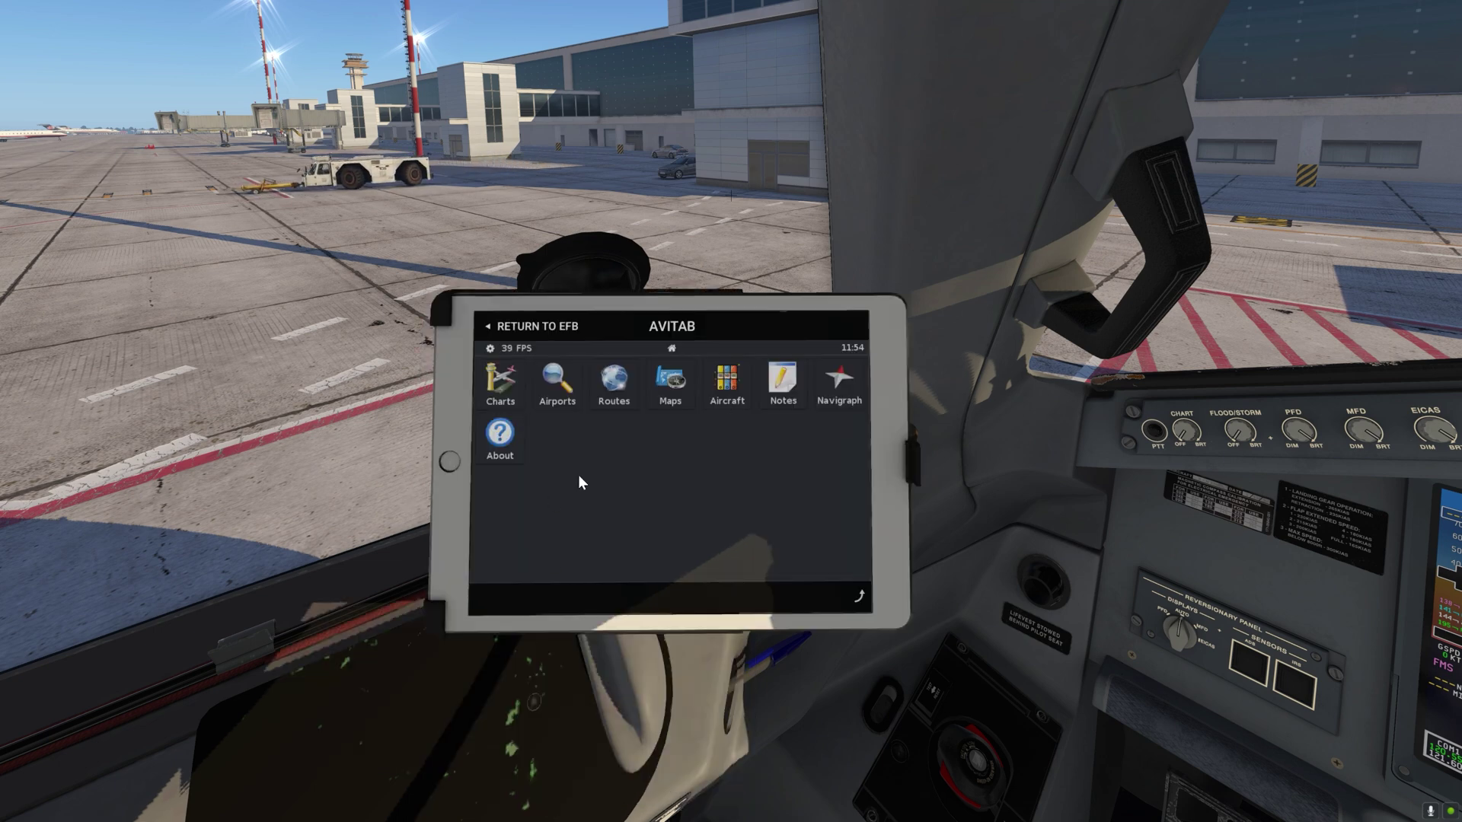